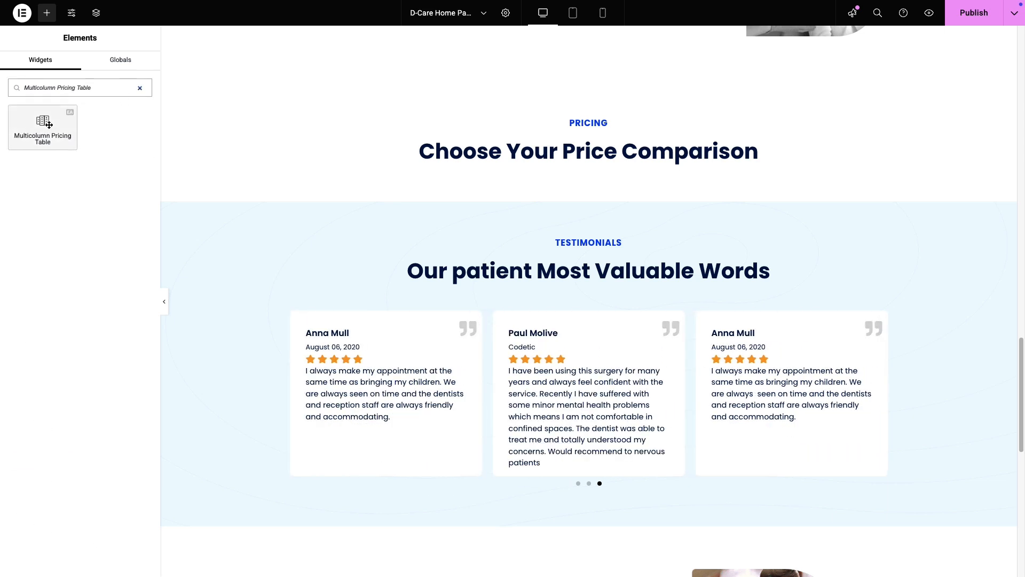
Step: Add the Multicolumn Pricing Table widget beneath the "Choose Your Price Comparison" heading and apply the Modern layout
drag(42, 125, 588, 155)
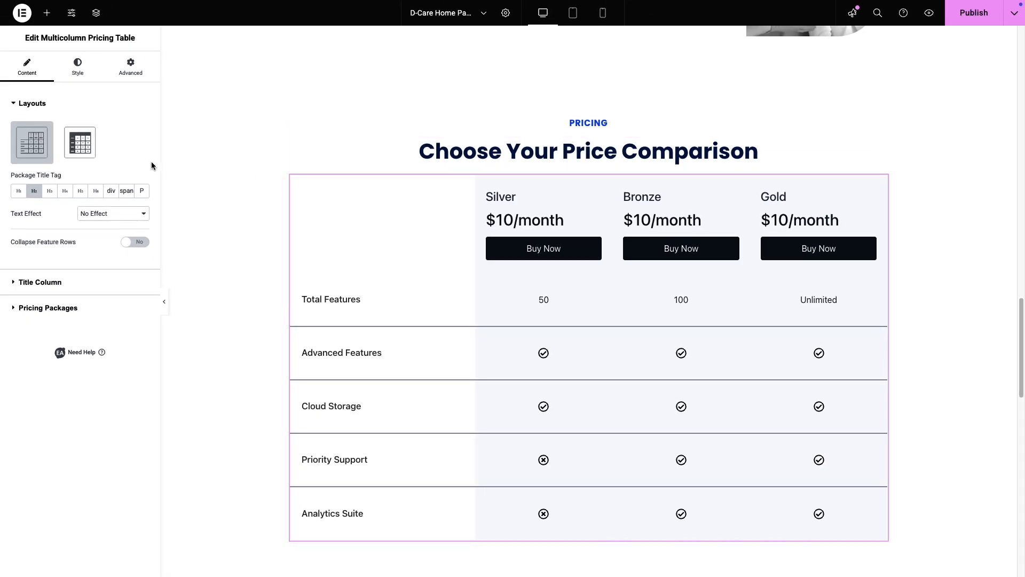
click(79, 151)
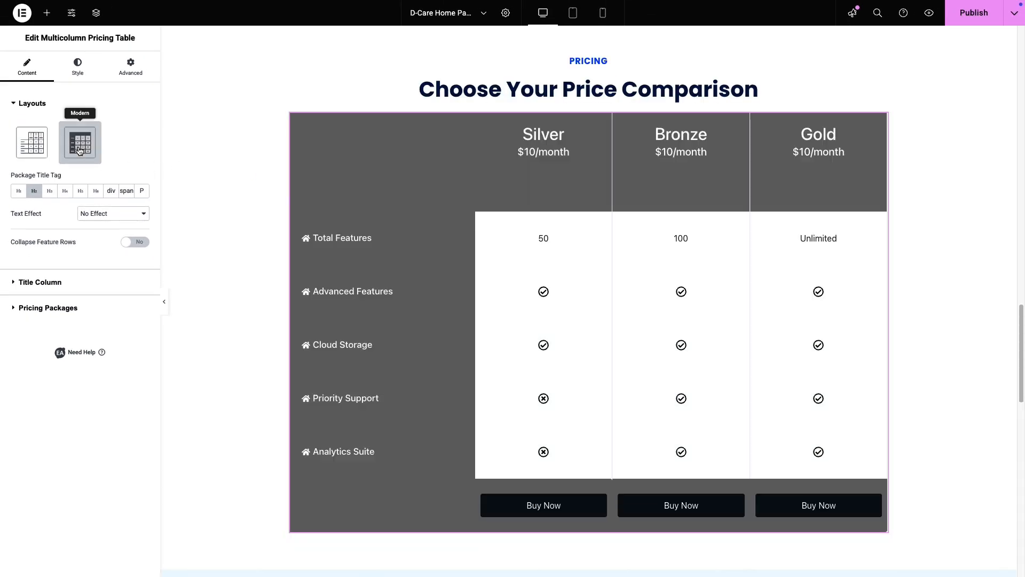
Step: Set the package titles to H3 with a Marquee text effect, Right direction and an animation speed of 5
click(48, 192)
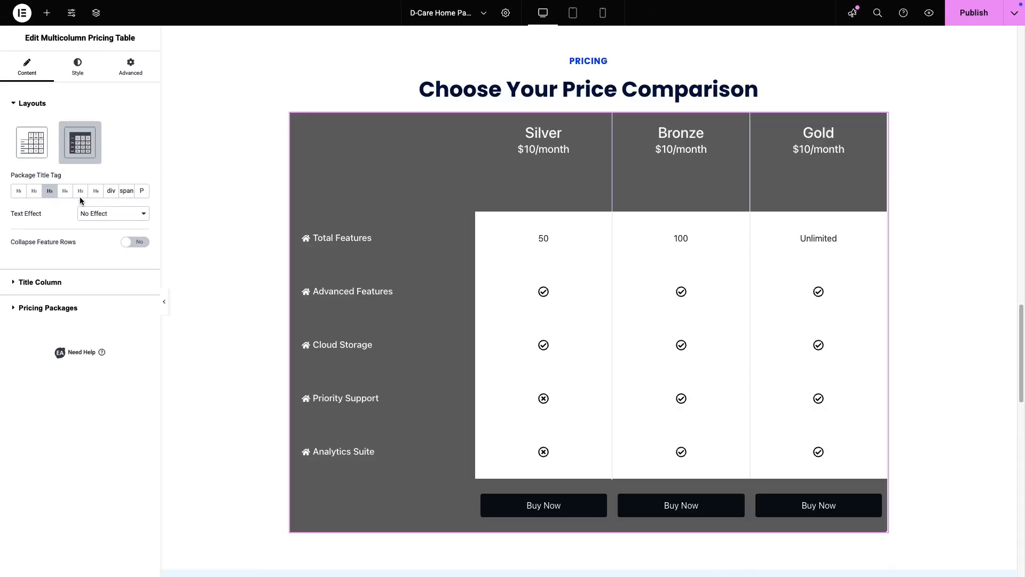
click(139, 217)
click(120, 224)
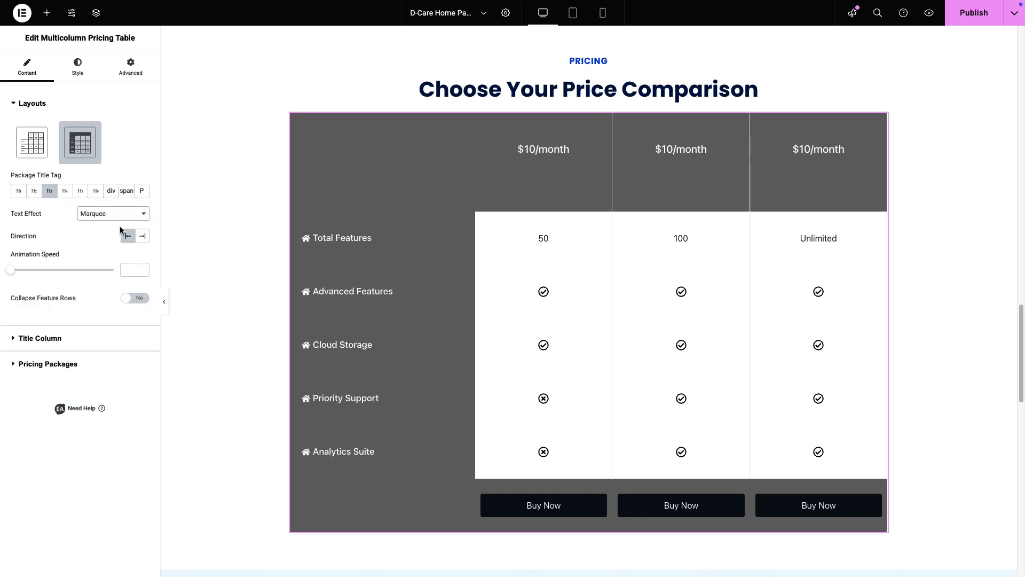
click(143, 238)
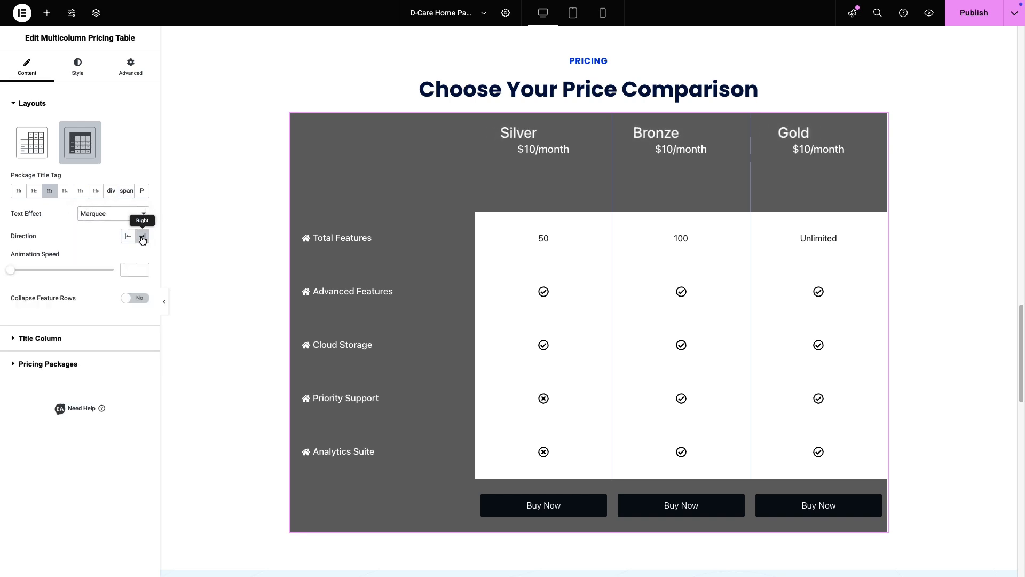
click(143, 271)
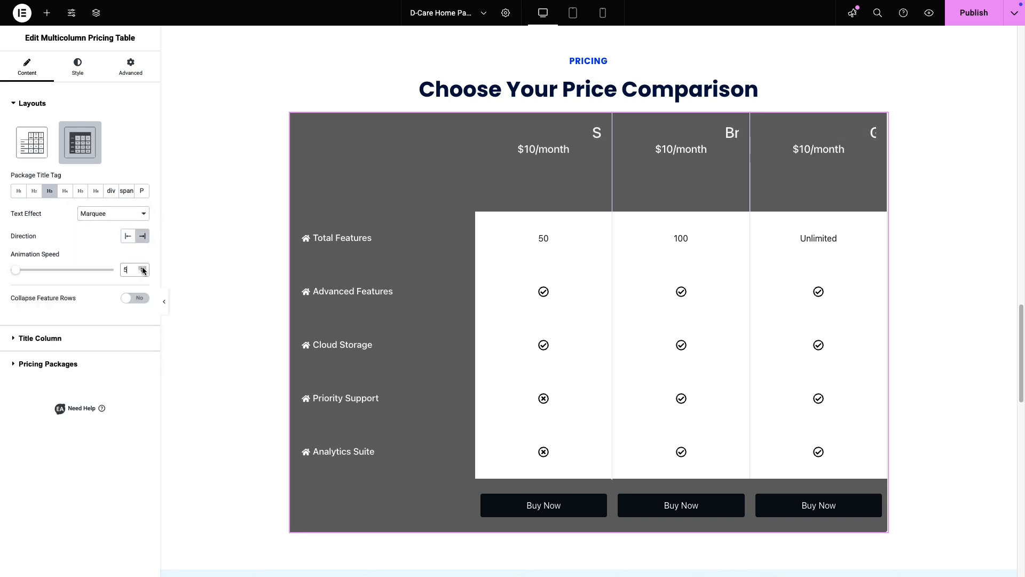
Step: Turn on collapsing of the table's feature rows and set the number of rows to 4
click(129, 297)
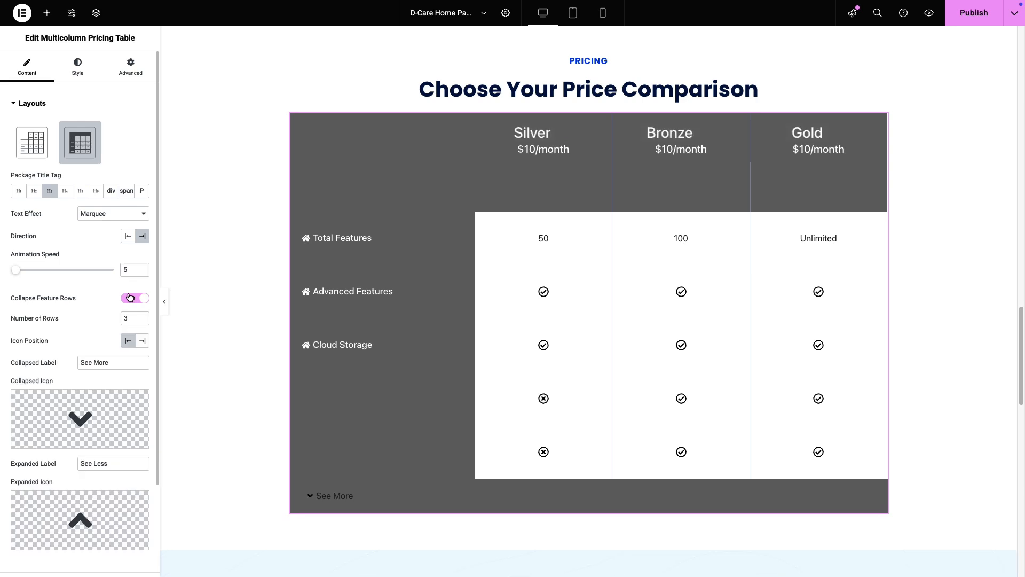
click(142, 318)
Step: Change the title column's header content to an icon
scroll(96, 374, down, 2)
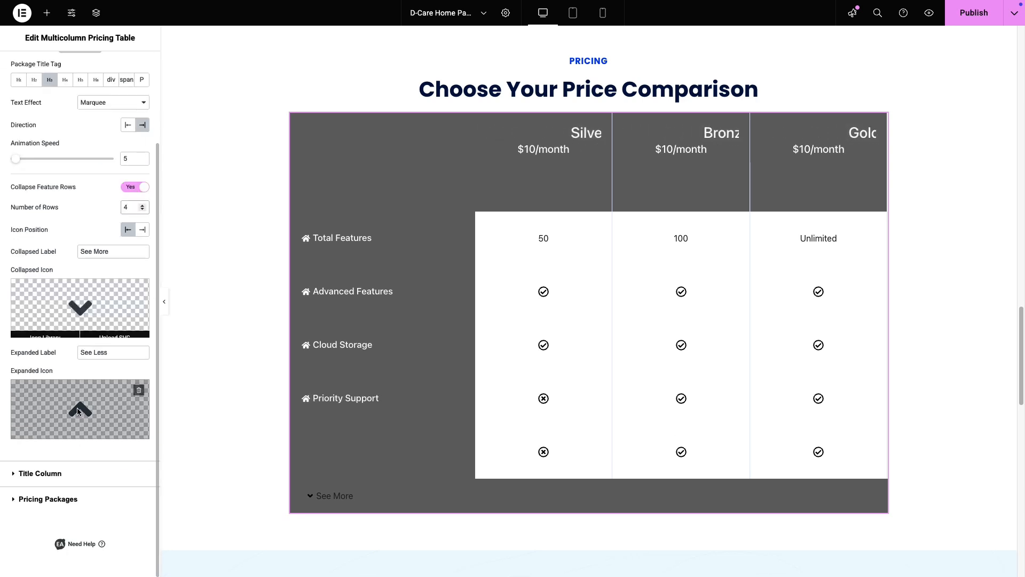
click(47, 474)
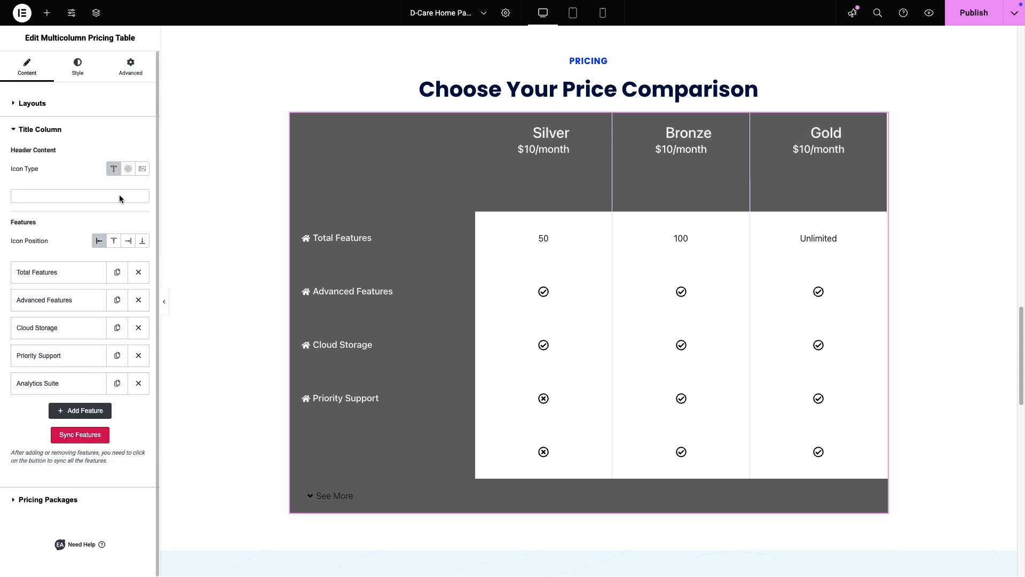
click(127, 170)
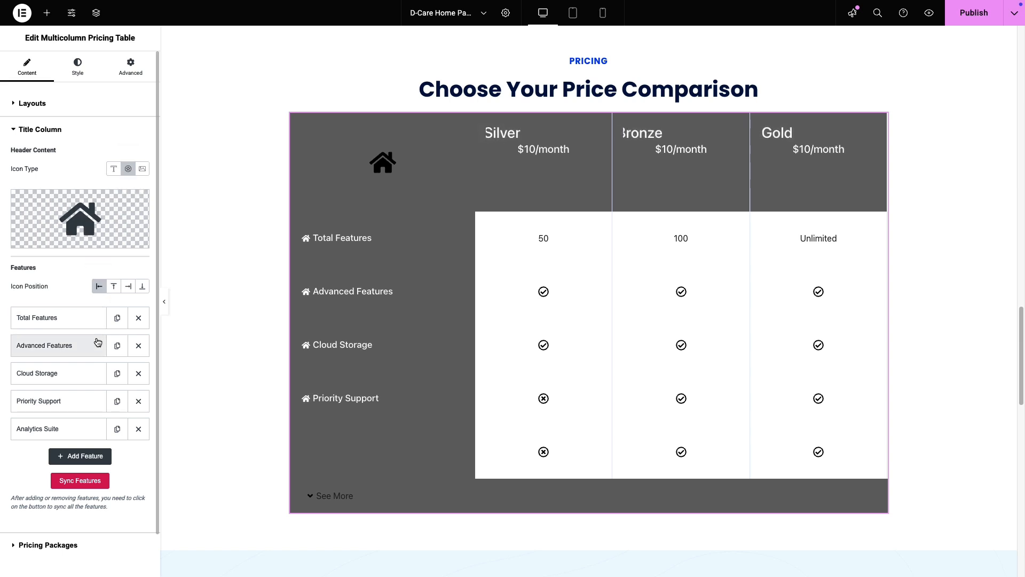
Step: Add and sync a "Holistic Approach" feature in the title column, and remove the Analytics Suite feature
click(81, 457)
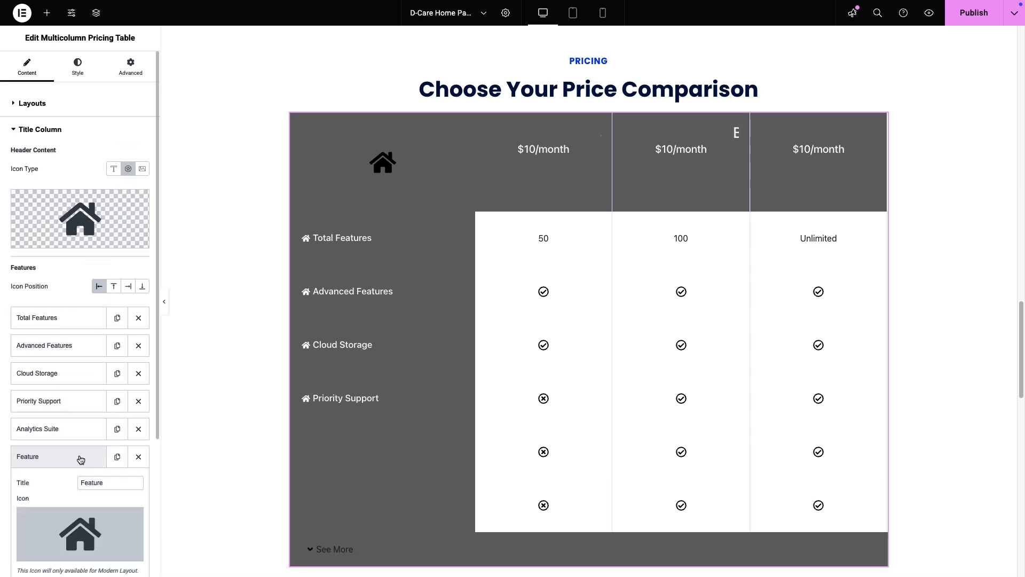
scroll(80, 458, down, 3)
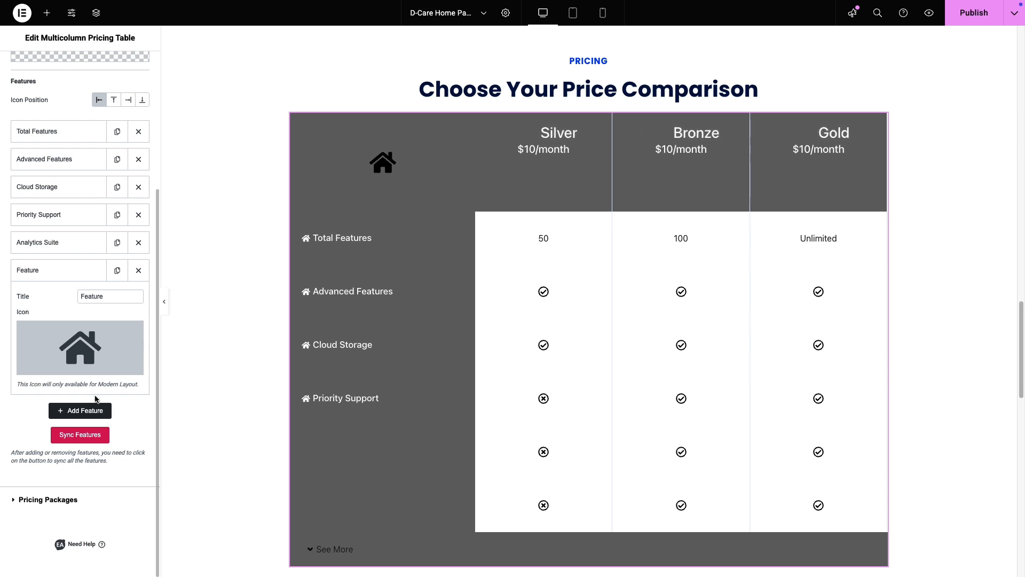
click(109, 298)
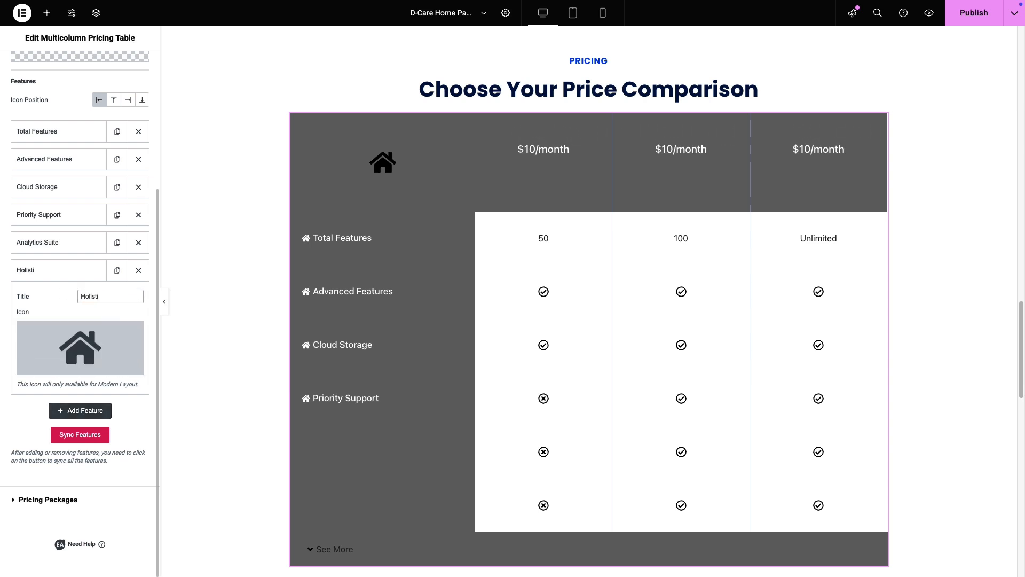
text(Holistic Approach)
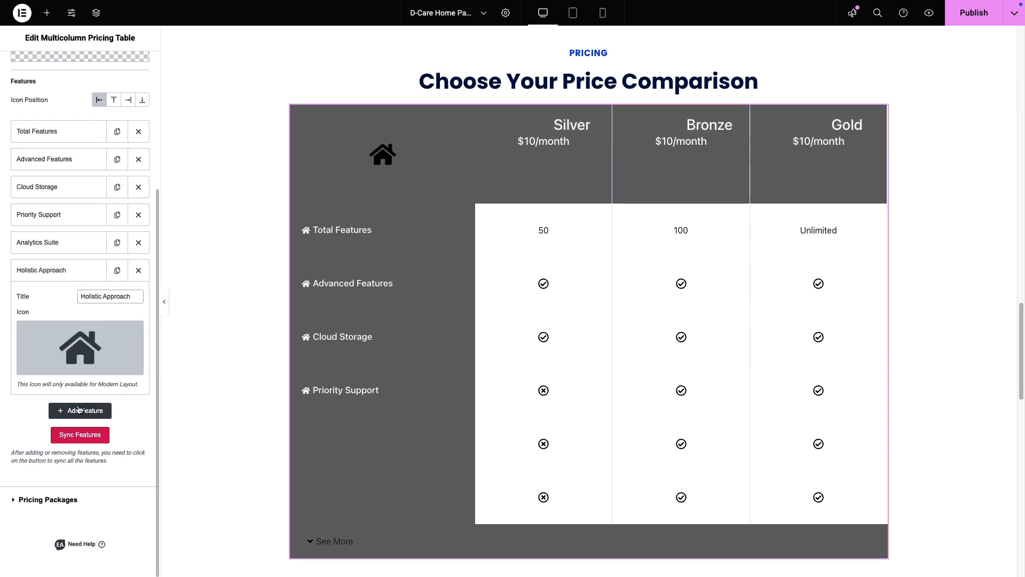
click(73, 437)
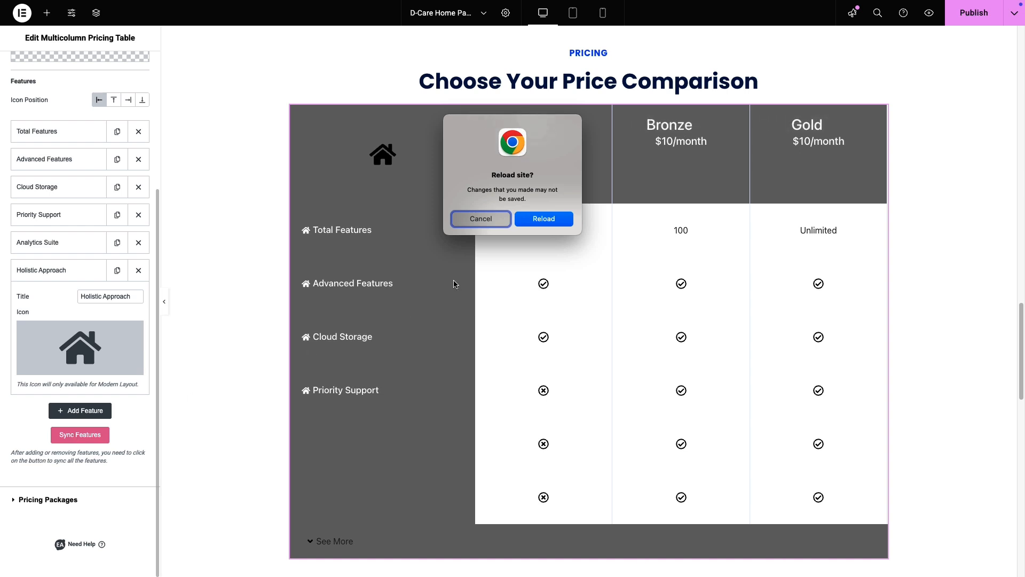
click(543, 220)
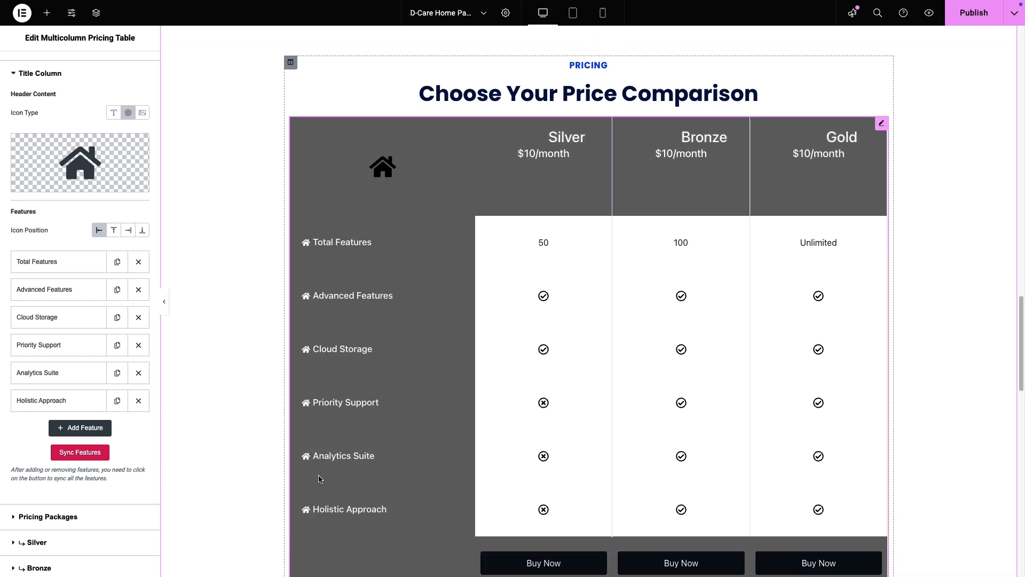
click(138, 373)
scroll(140, 378, down, 2)
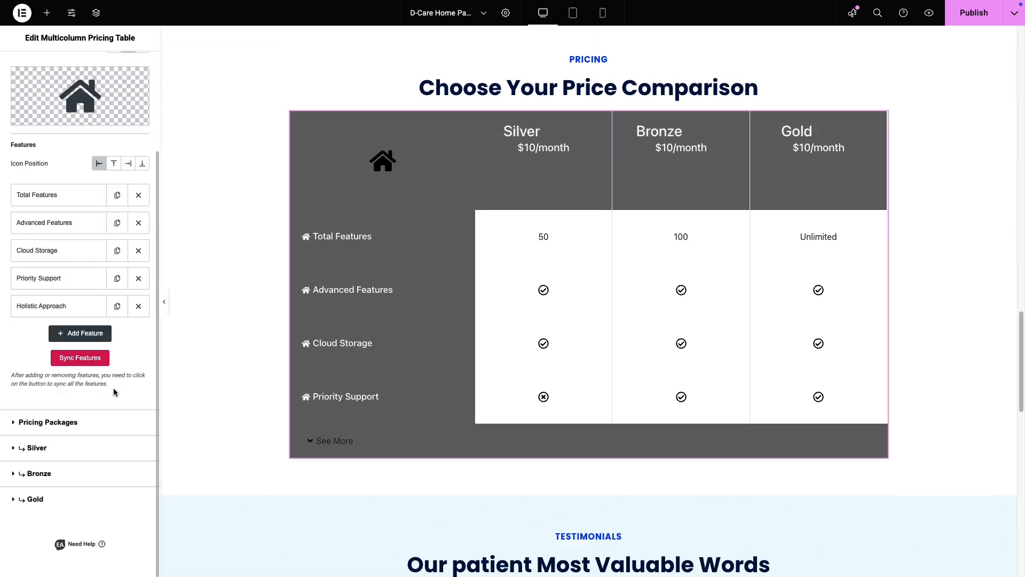
click(56, 421)
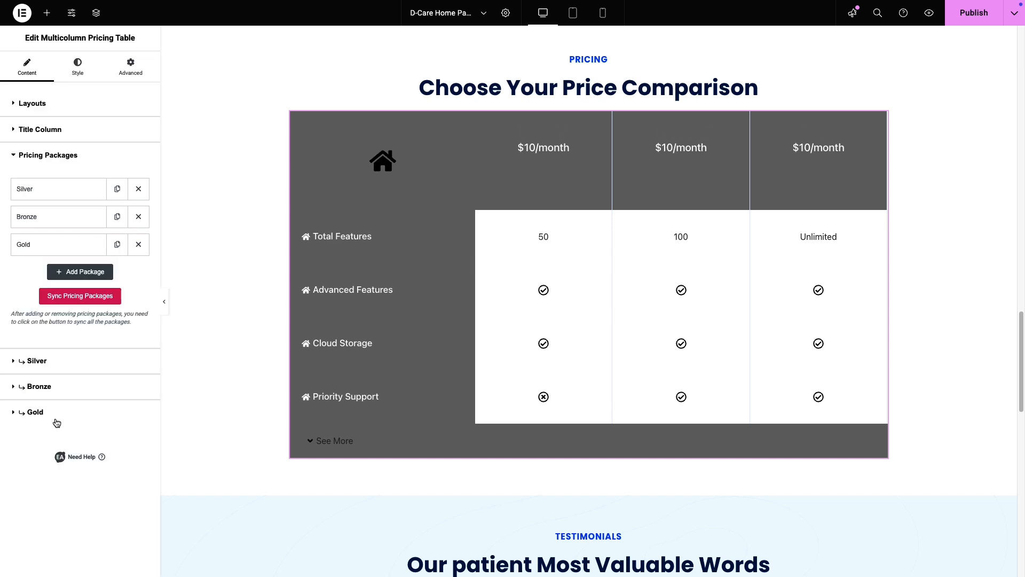
click(58, 192)
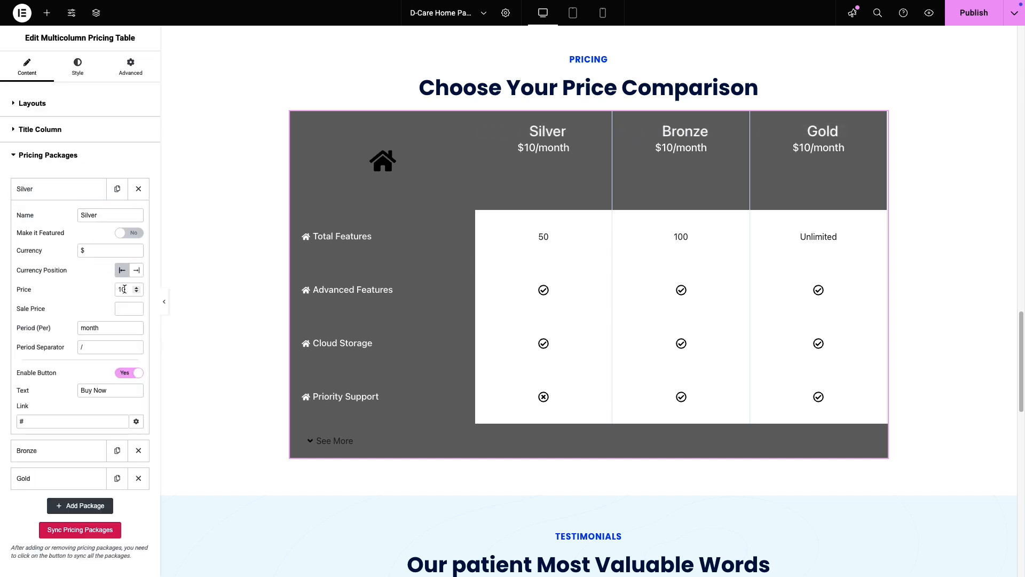
drag(126, 289, 104, 287)
text(5)
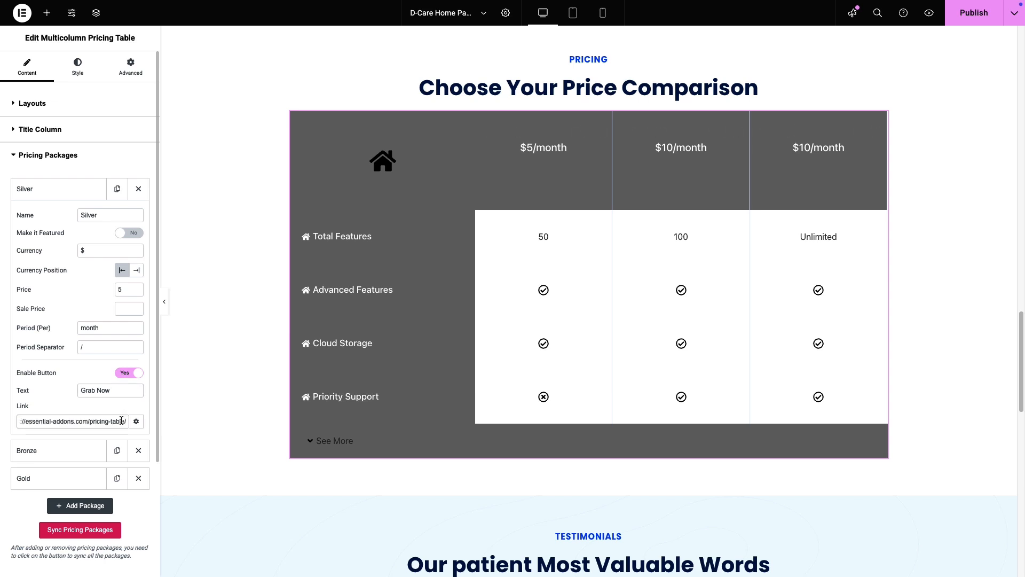
Step: Set the Bronze package's button text to "Grab Now" and paste the essential-addons.com/pricing-table link
click(56, 449)
text(Gra)
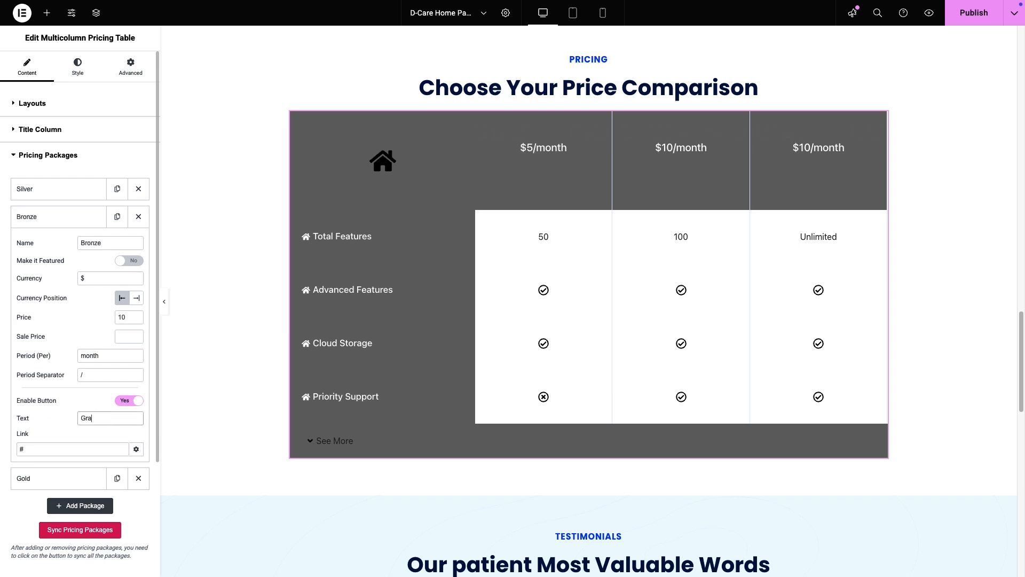
text(b Now)
drag(123, 449, 17, 449)
key(super+v)
Step: Set the Gold package's price to 15, its button text to "Grab Now" and its link to the essential-addons.com/pricing-table address
click(81, 475)
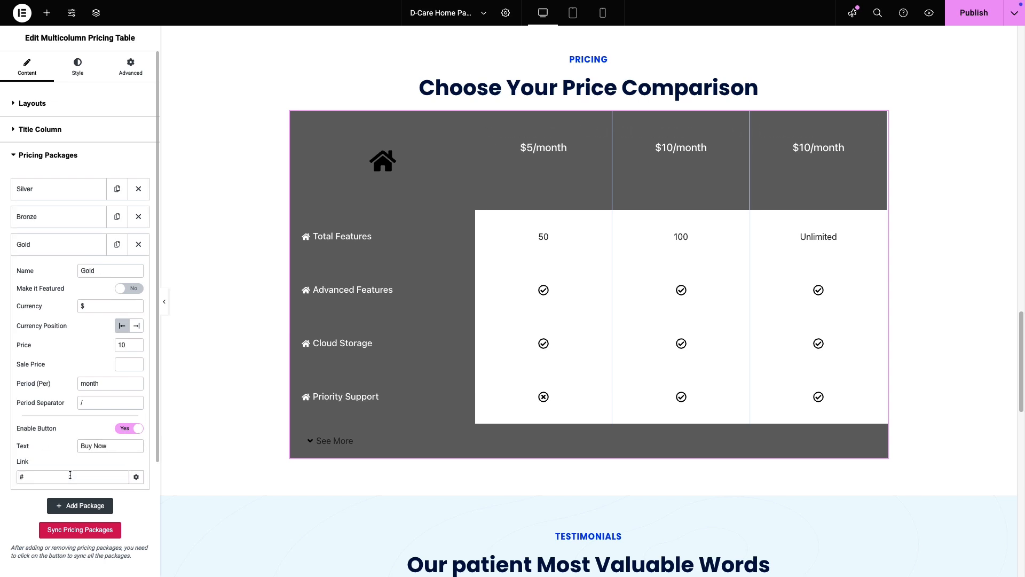
click(136, 344)
drag(117, 446, 75, 446)
text(Gr)
click(86, 475)
key(super+v)
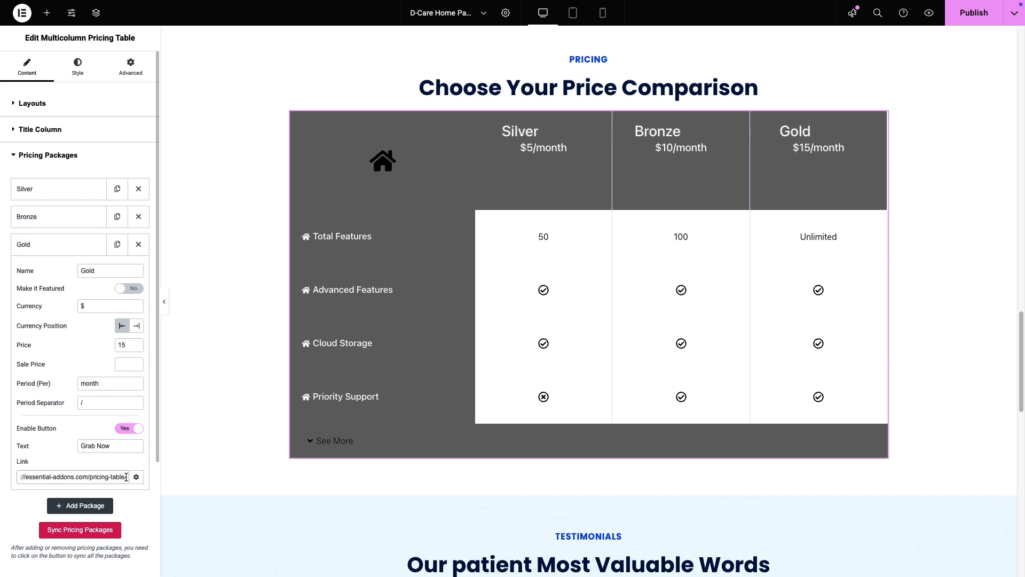
Step: Sync the edited Silver, Bronze and Gold pricing packages and reload the editor
click(87, 530)
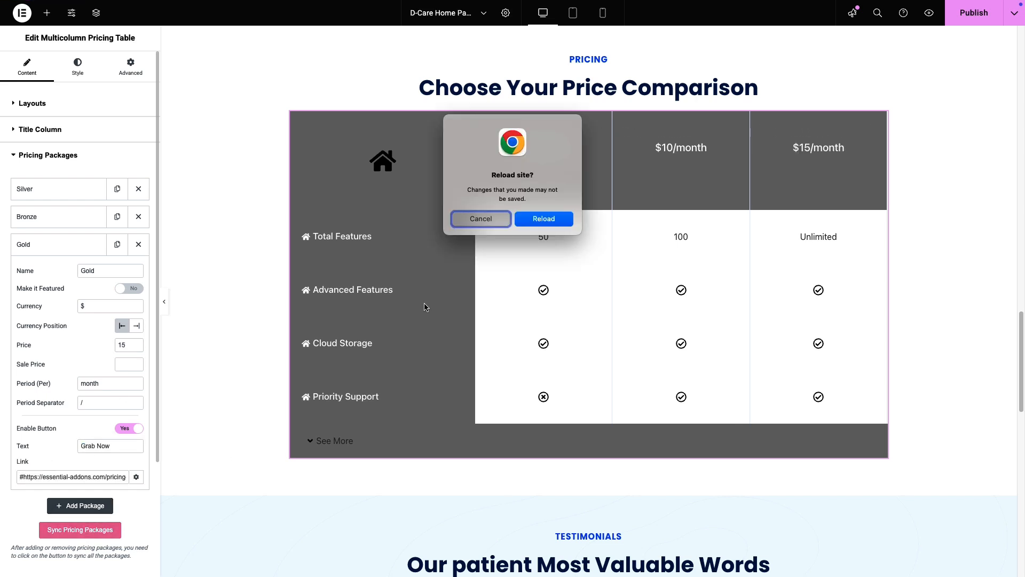
click(534, 220)
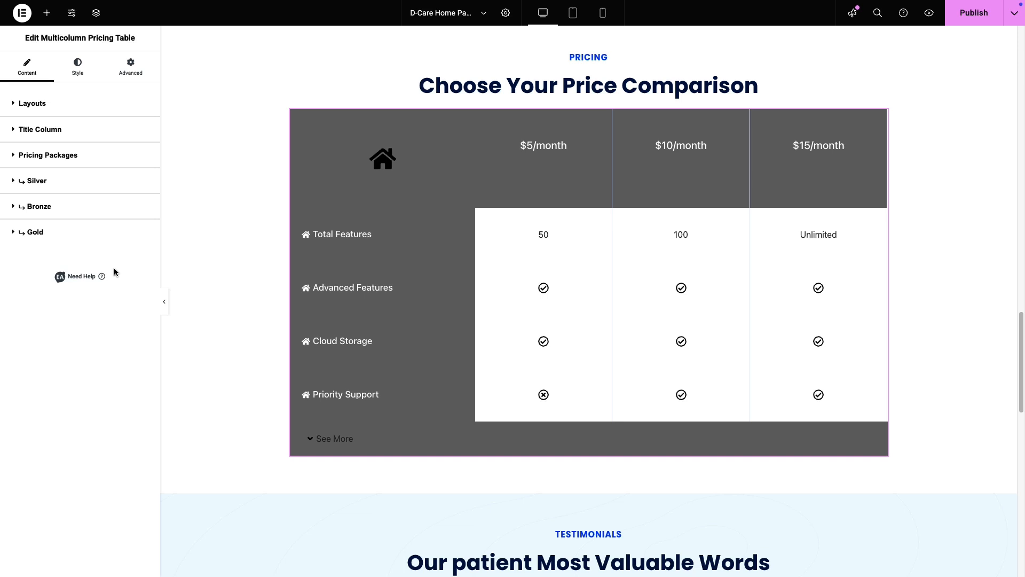
click(42, 156)
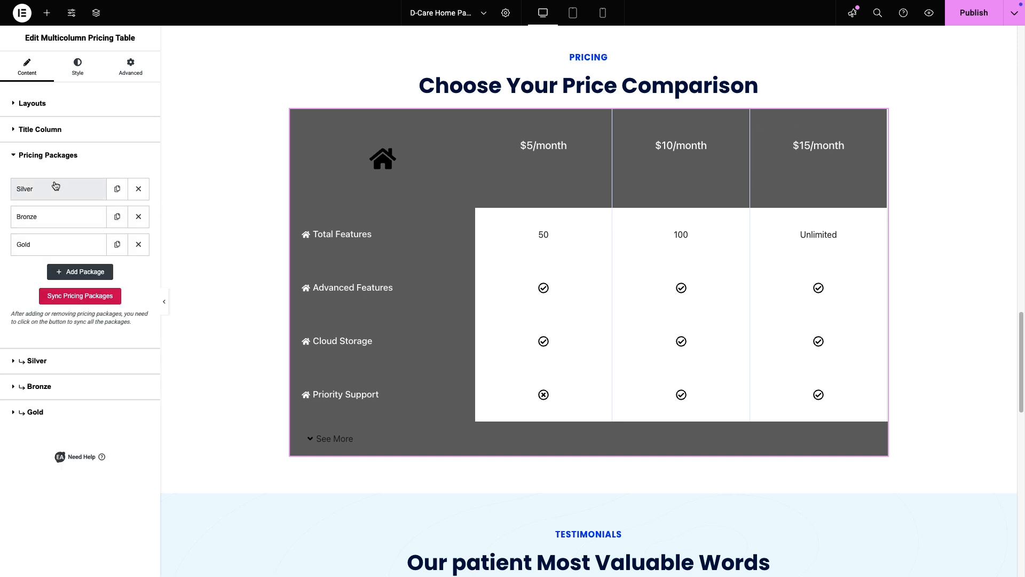
click(83, 270)
double_click(93, 298)
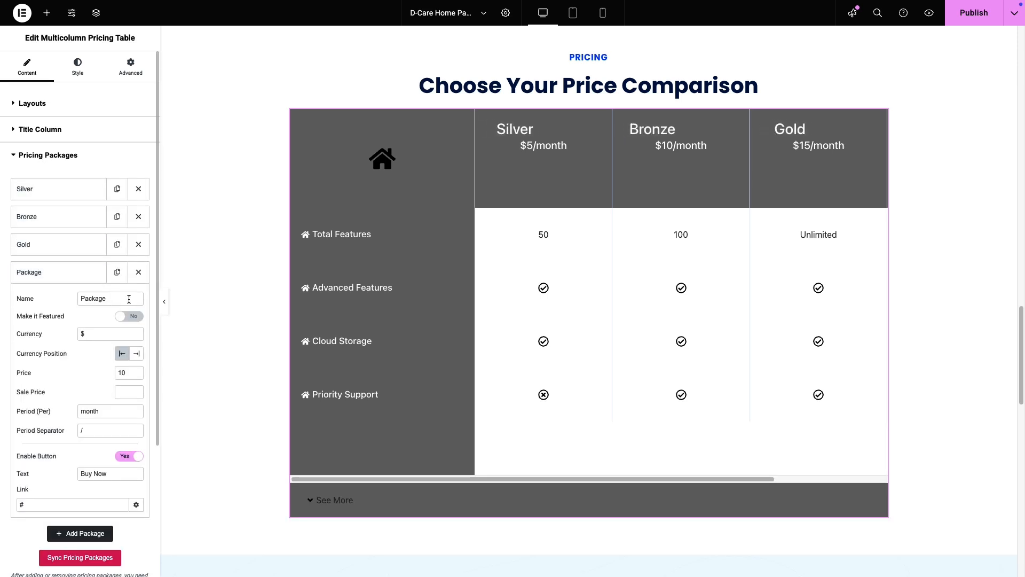
text(Platinum)
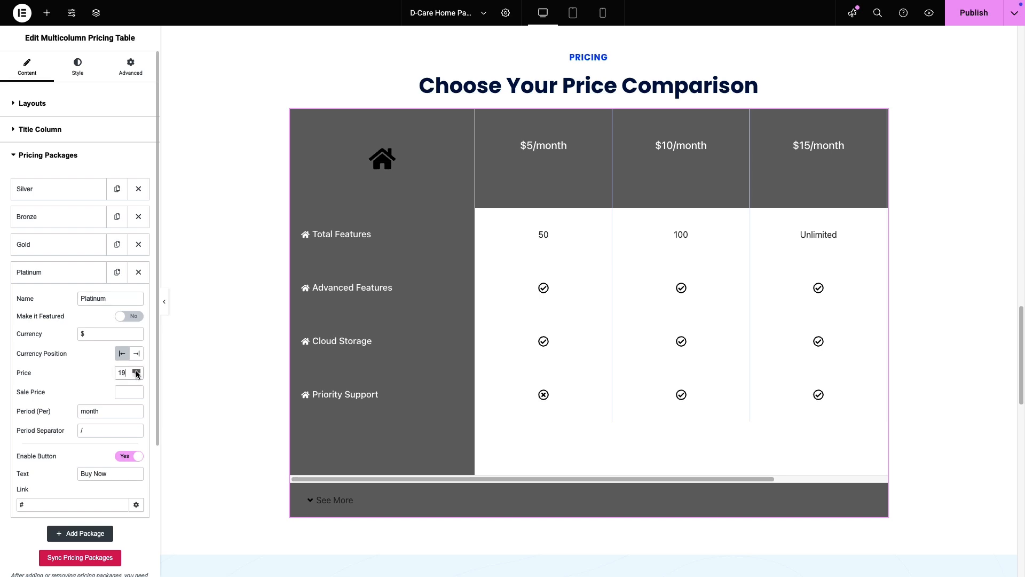
click(136, 371)
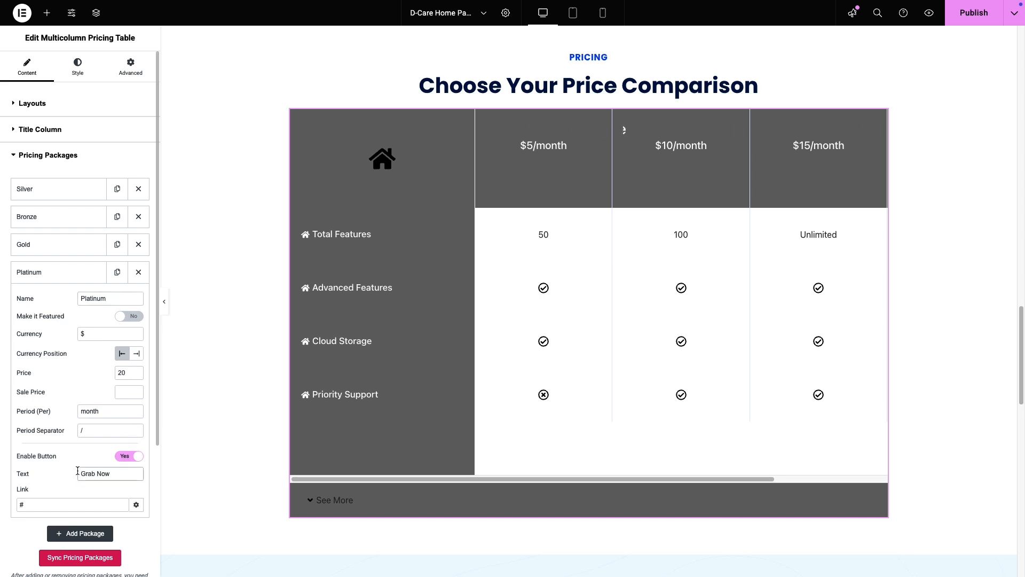
click(72, 504)
key(ctrl+a)
text(https://essential-addons.com/pricing-table/)
Step: Sync the pricing packages to include Platinum and reload the editor
scroll(115, 506, down, 3)
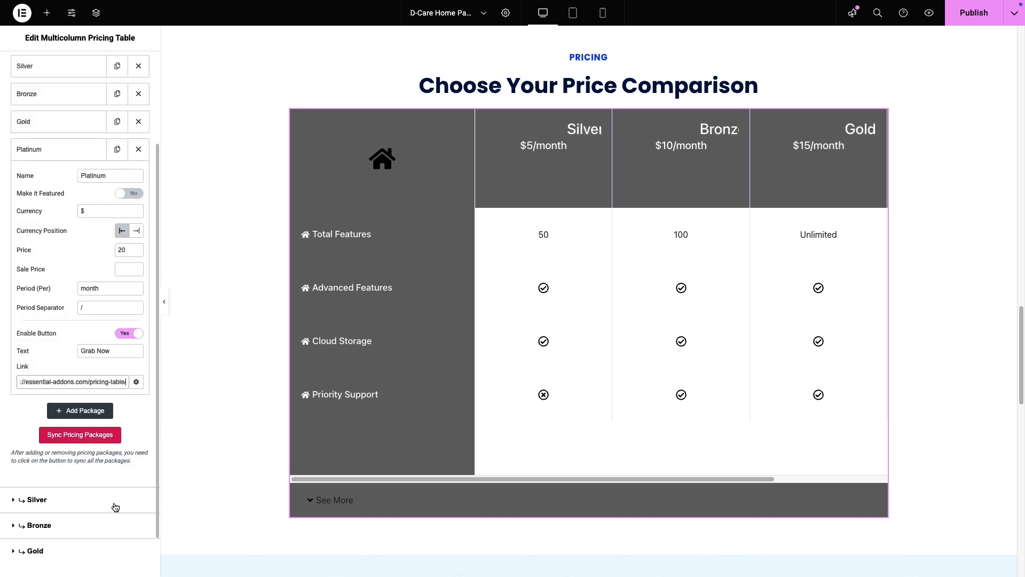
click(87, 441)
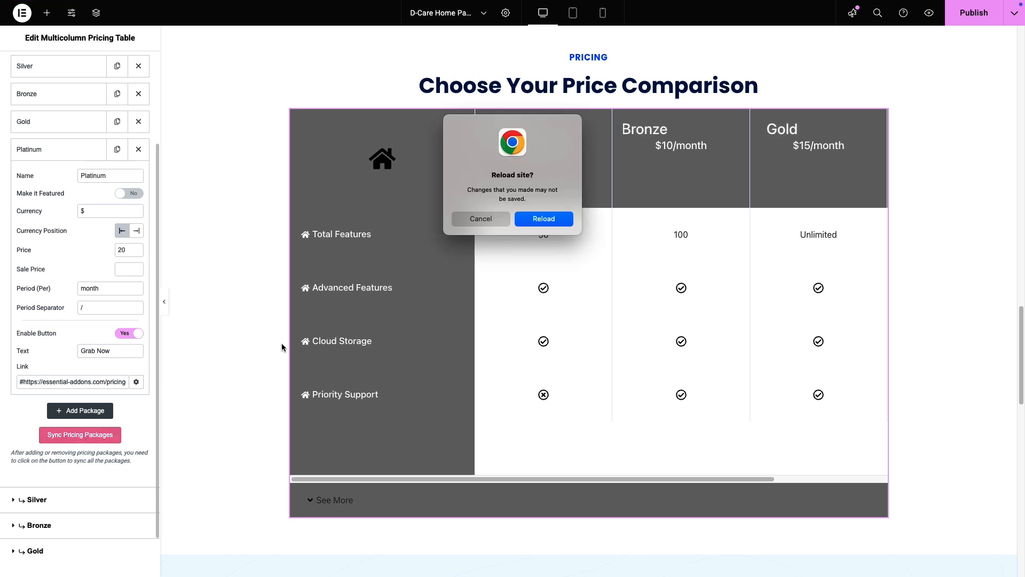
click(544, 222)
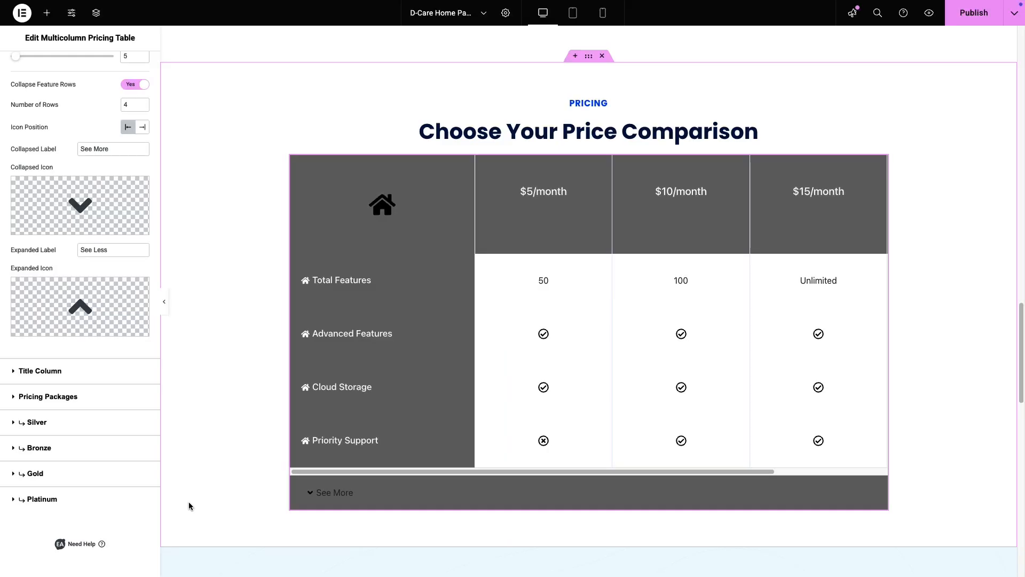
drag(348, 472, 375, 472)
Step: Add the circled check icon to the Silver package's Total Features entry
click(68, 425)
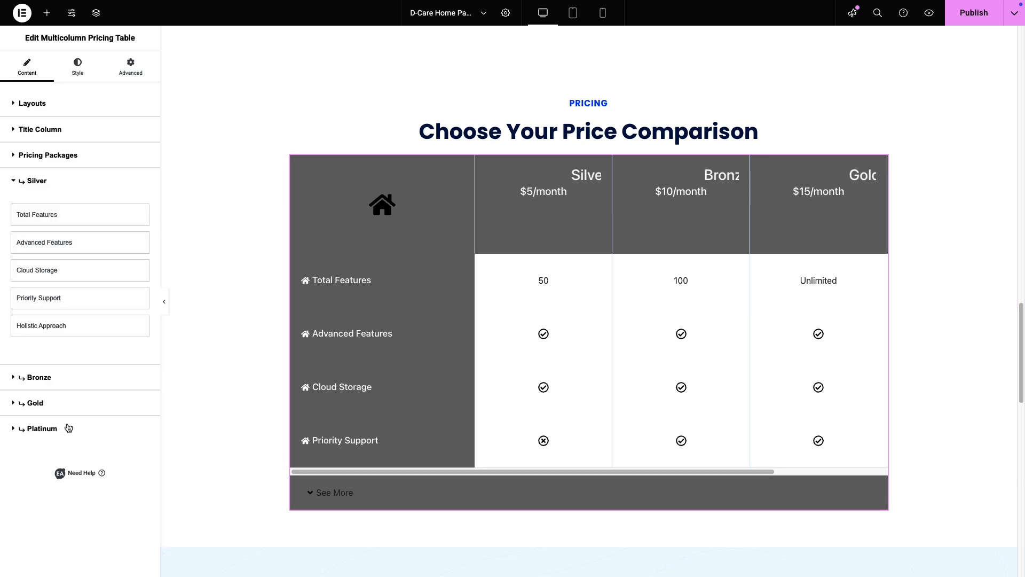
click(72, 222)
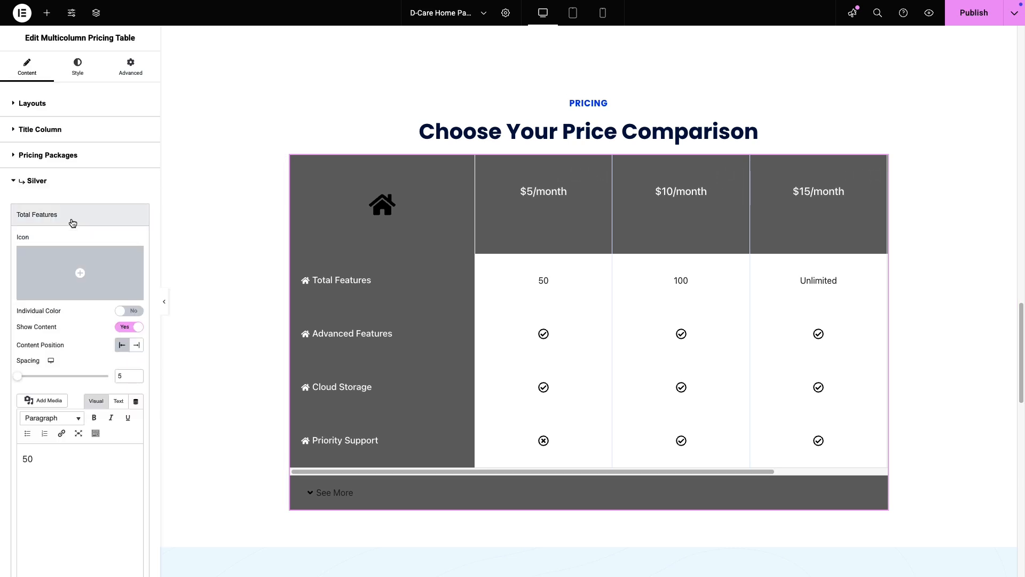
click(80, 273)
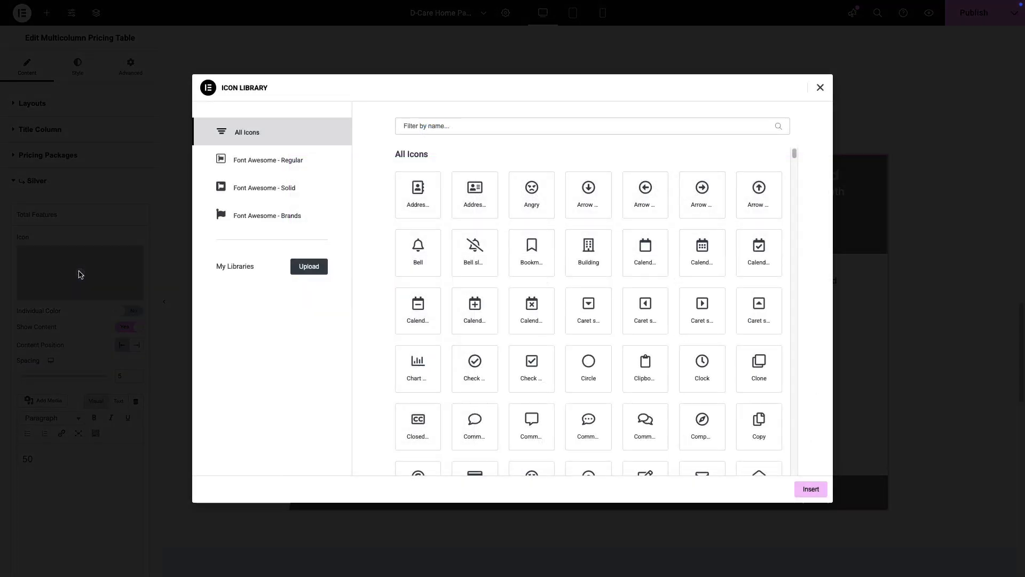
click(473, 368)
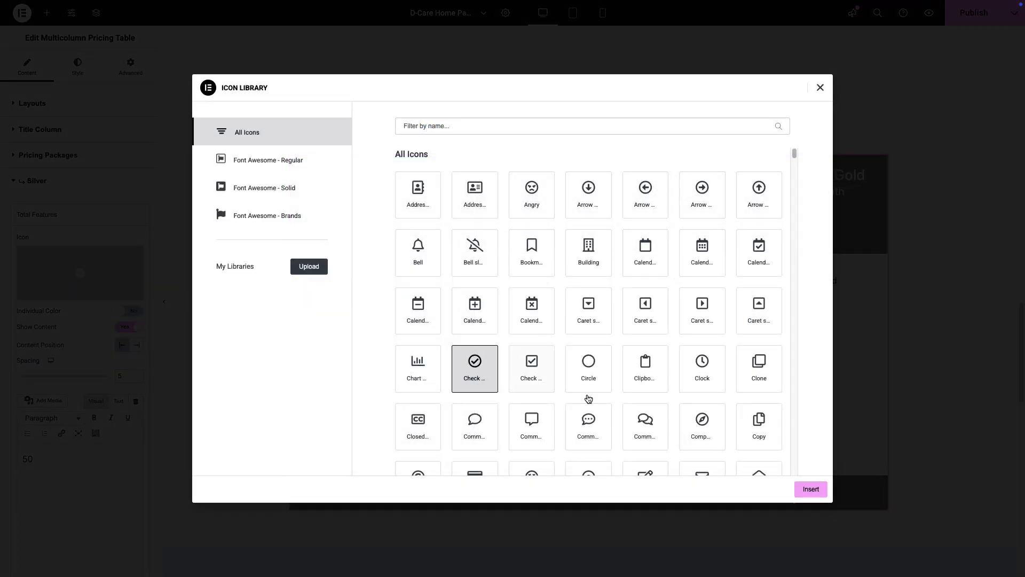
click(811, 490)
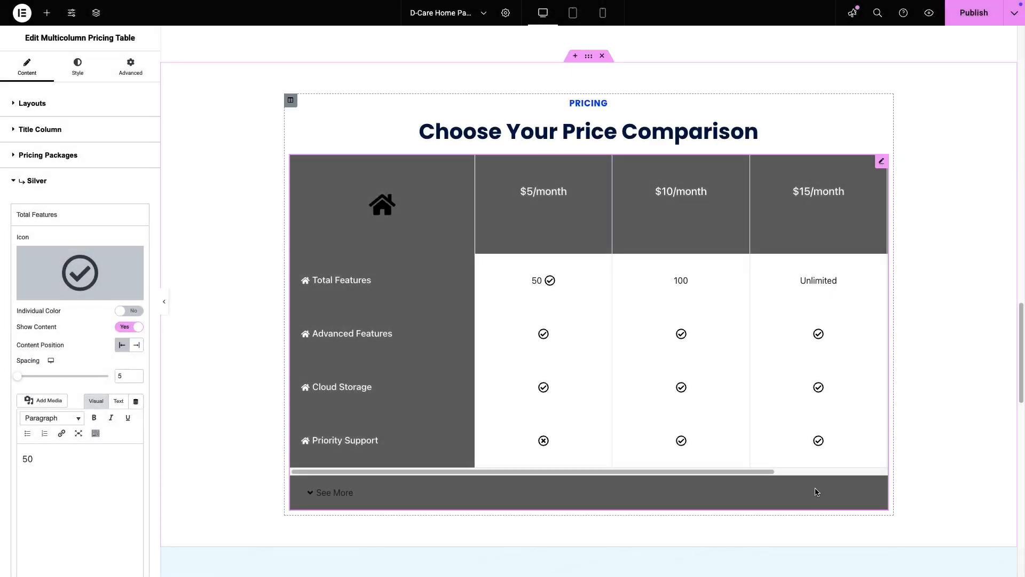
Step: Enable an individual color for Silver's Total Features entry and make its check icon blue
click(130, 311)
click(137, 329)
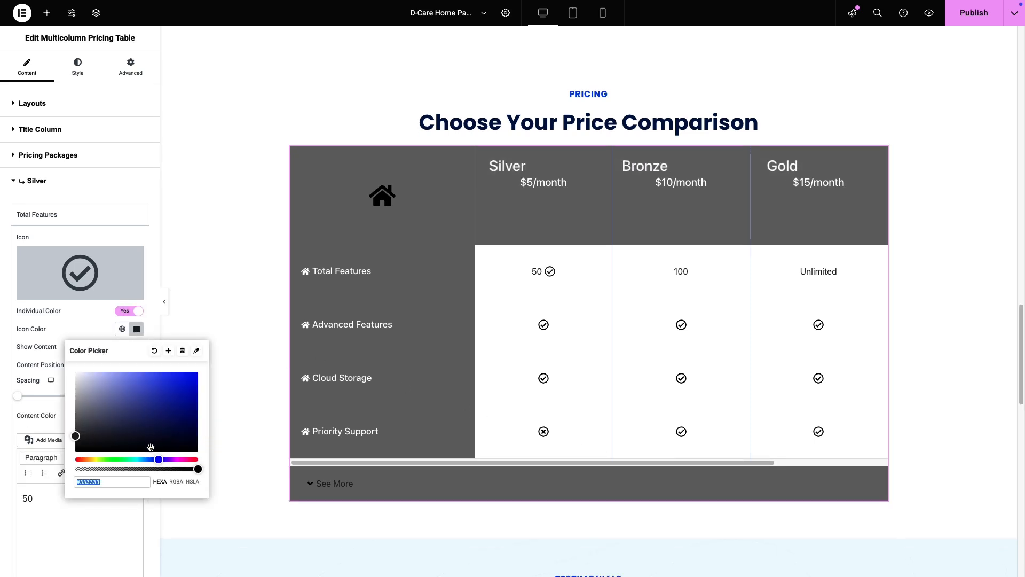
click(90, 333)
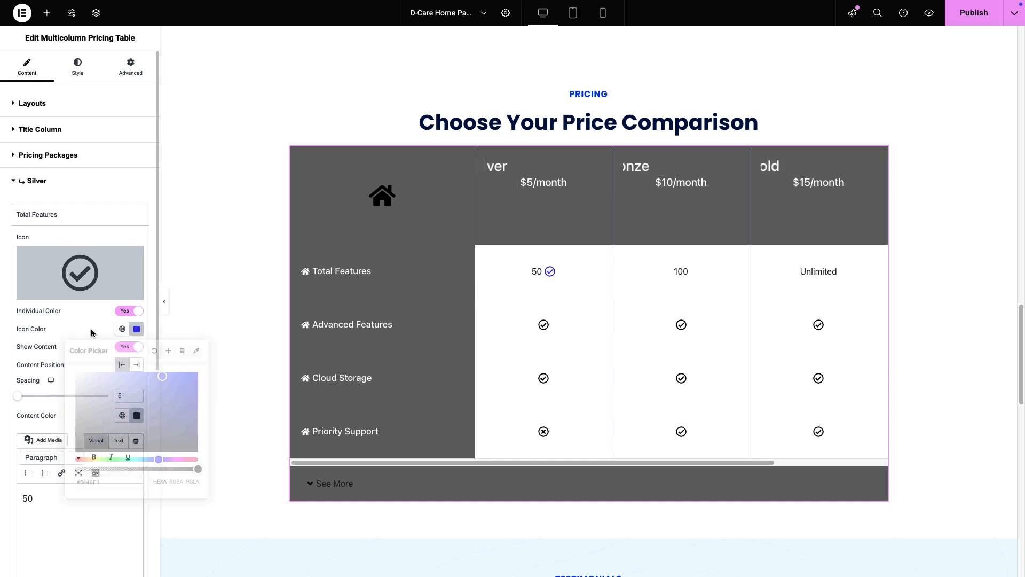
Step: Set the icon spacing of Silver's Total Features entry to 11 and its content to 40
drag(20, 396, 21, 396)
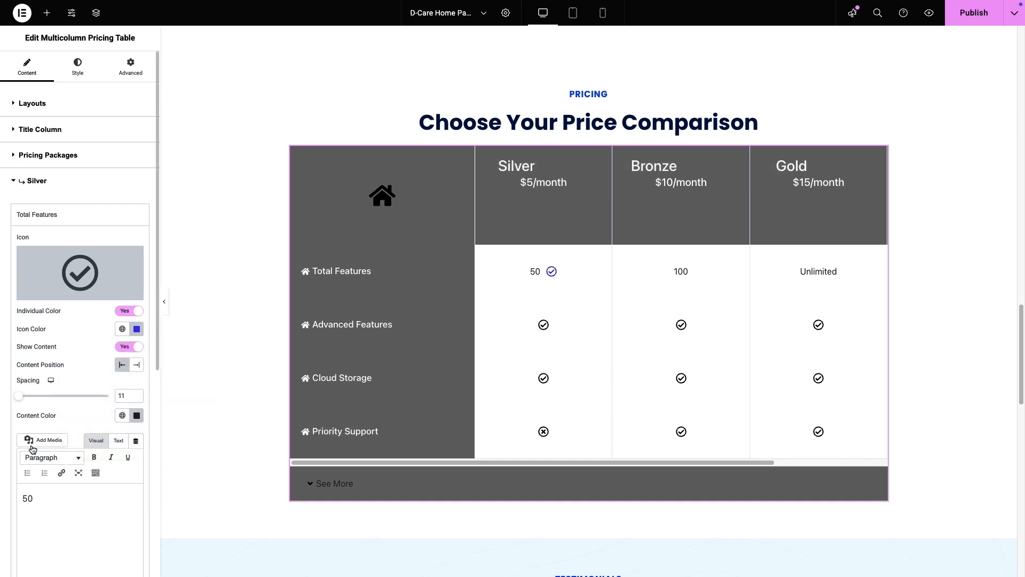
double_click(32, 498)
text(40)
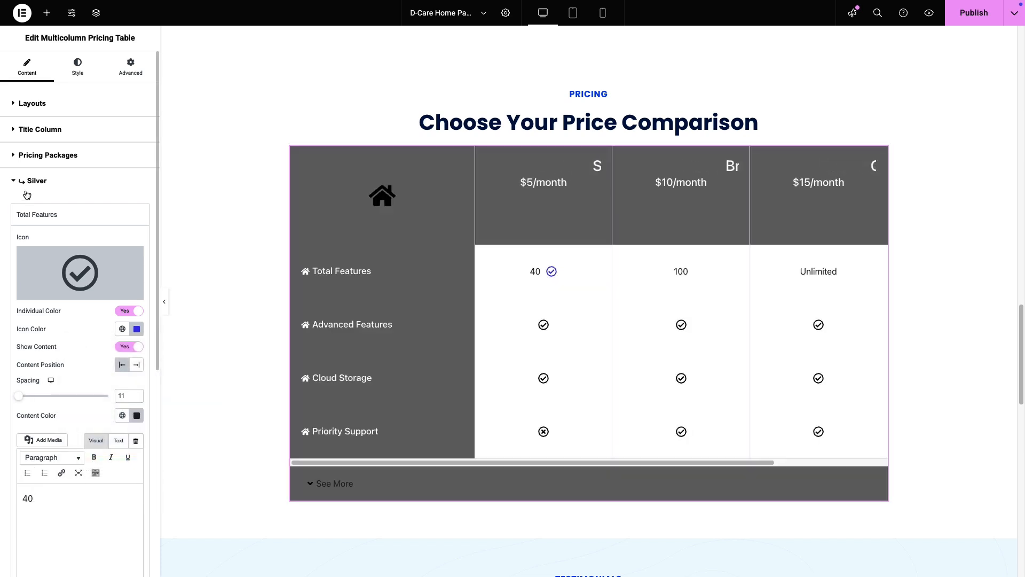
click(37, 180)
click(43, 214)
click(35, 403)
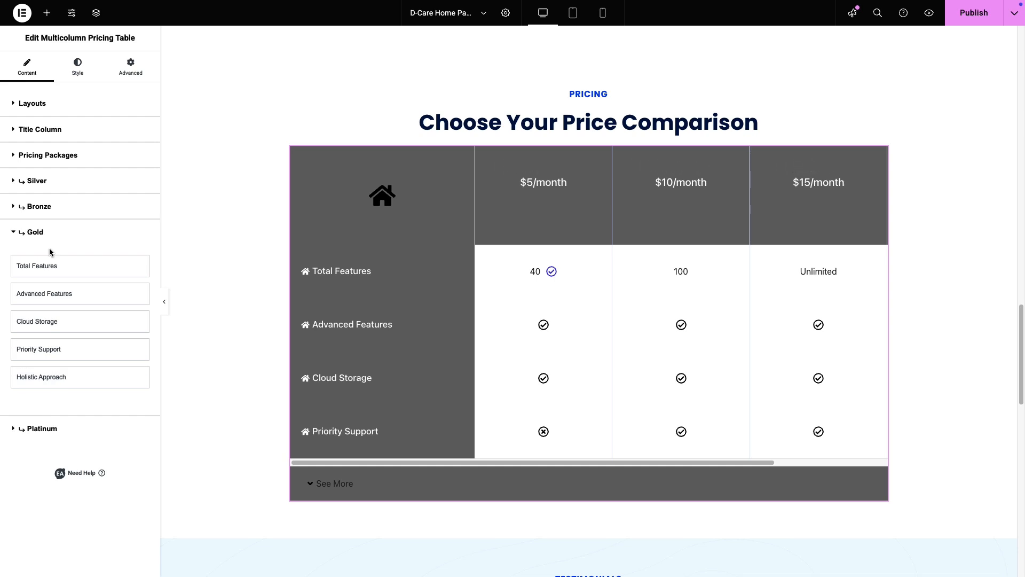
click(40, 428)
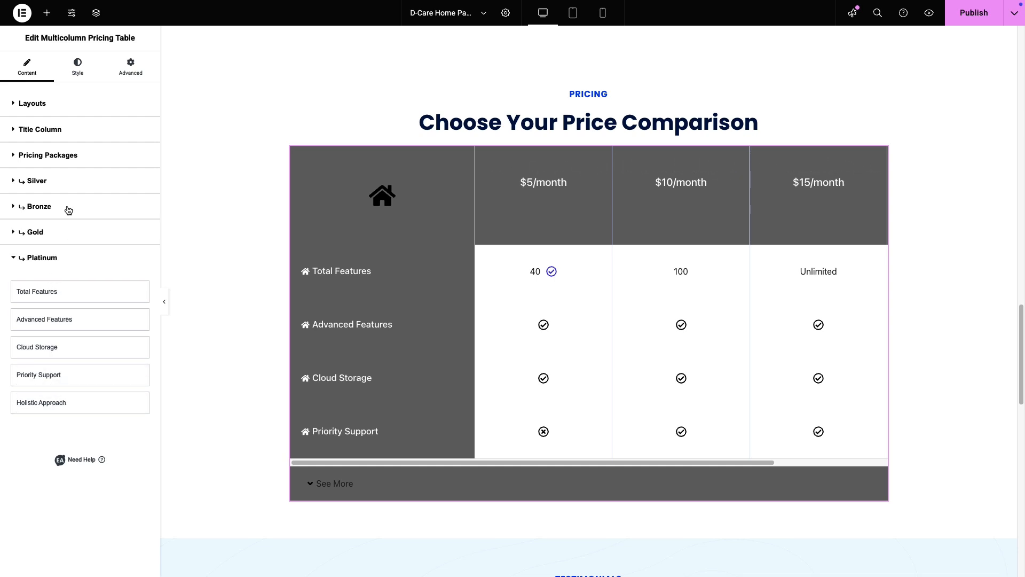
Step: Switch the pricing table's general background to a gradient and set its first color to blue
click(78, 67)
click(143, 129)
click(143, 203)
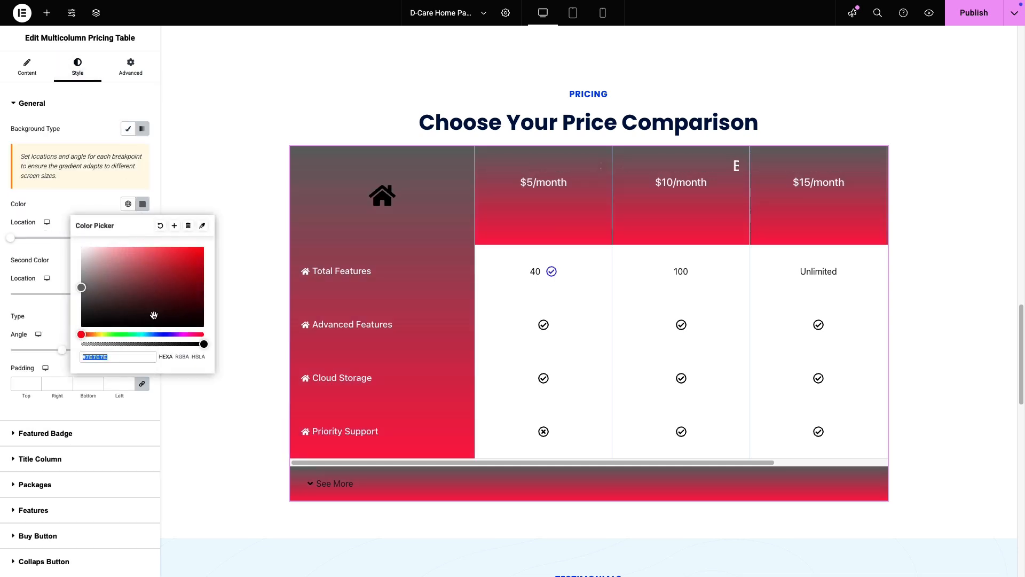
click(164, 335)
click(182, 249)
click(106, 205)
Step: Set the background gradient's second color to a lighter blue
click(143, 261)
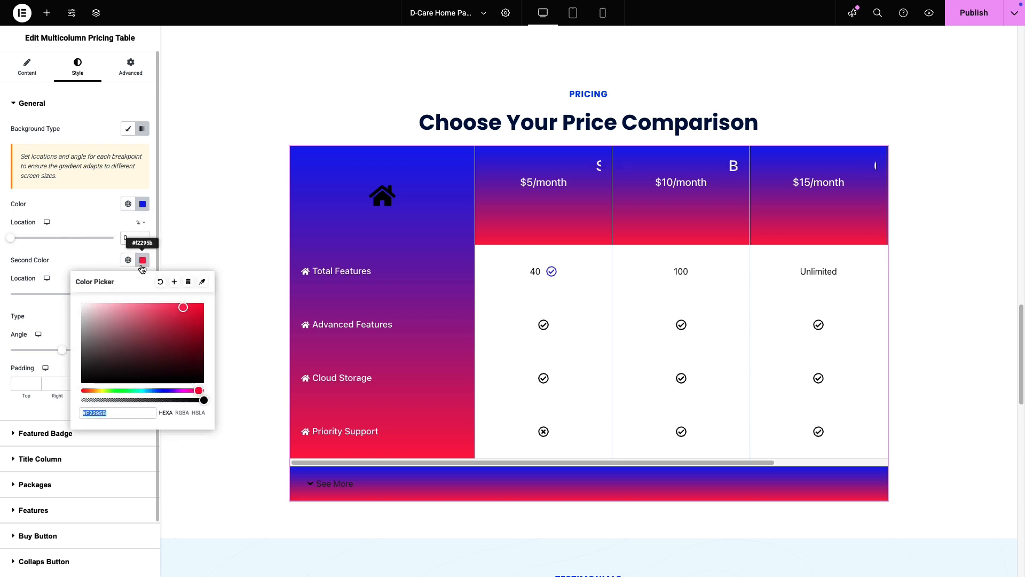
click(161, 391)
click(161, 306)
click(92, 357)
Step: Set the title column's width to 233 px and slightly enlarge its header icon
click(46, 433)
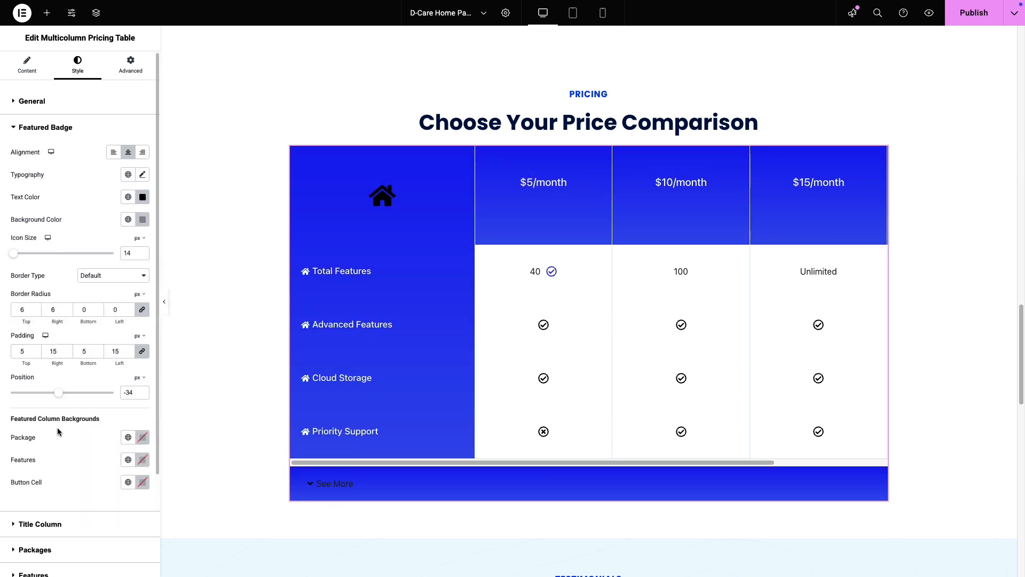
click(41, 524)
drag(12, 192, 49, 194)
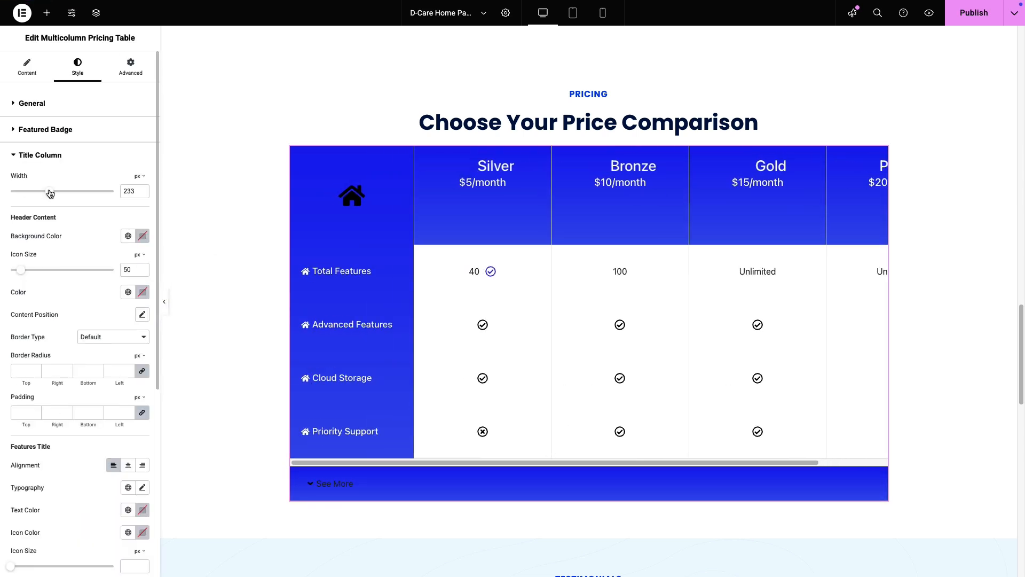
click(142, 268)
Step: Set the title column header's background color to violet-blue #5B2DEC
click(142, 237)
click(168, 367)
click(180, 284)
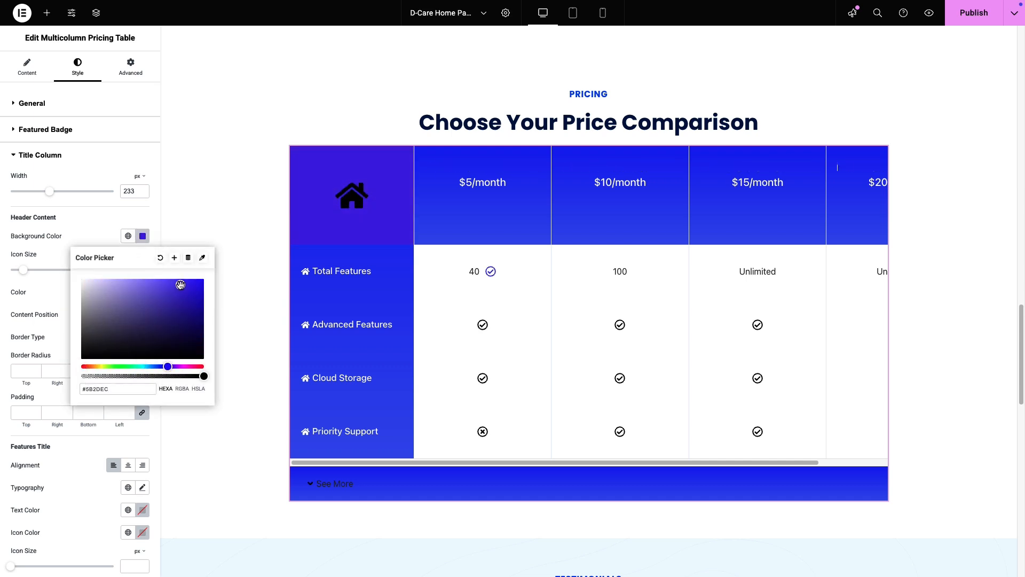
click(114, 221)
Step: Slightly enlarge the font of the feature titles in the title column
scroll(114, 222, down, 5)
click(143, 197)
click(135, 279)
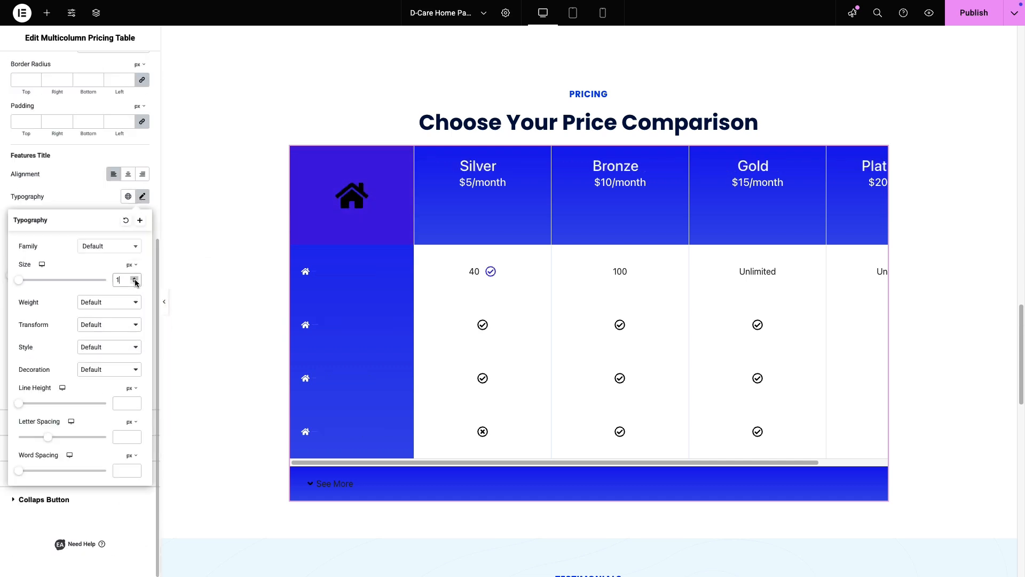
click(85, 200)
Step: Set the packages' border width to 3 and enlarge the font of the package titles
click(69, 421)
click(11, 218)
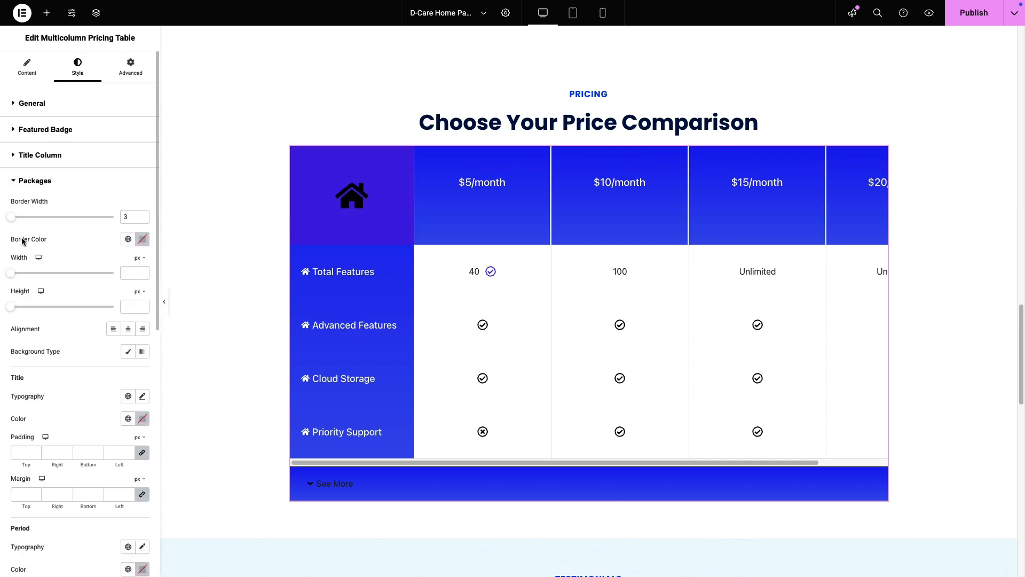
click(142, 397)
click(26, 482)
drag(26, 484, 39, 487)
click(82, 392)
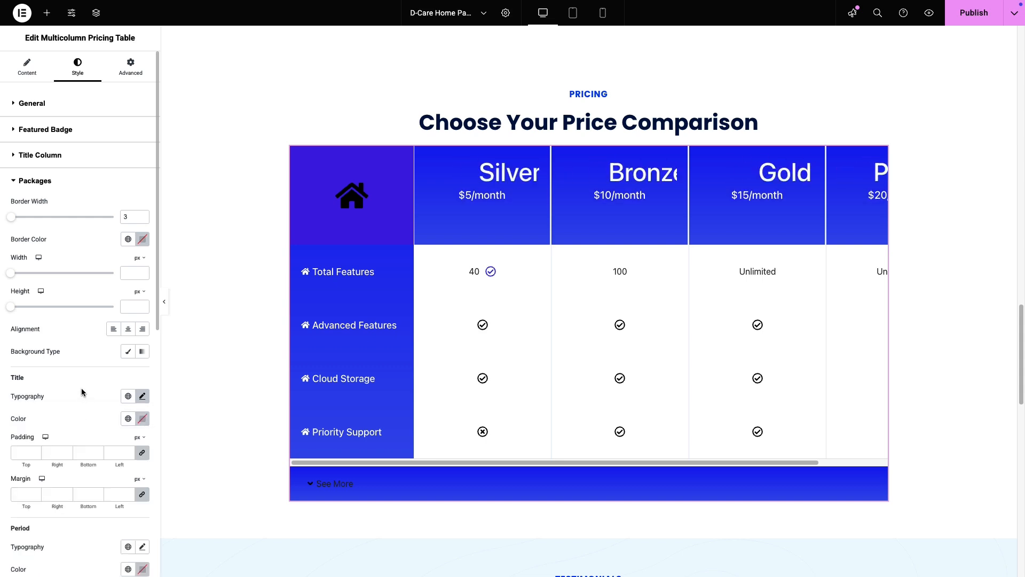
Step: Slightly enlarge the font of the feature values in the package columns
scroll(83, 392, down, 9)
click(40, 449)
click(142, 288)
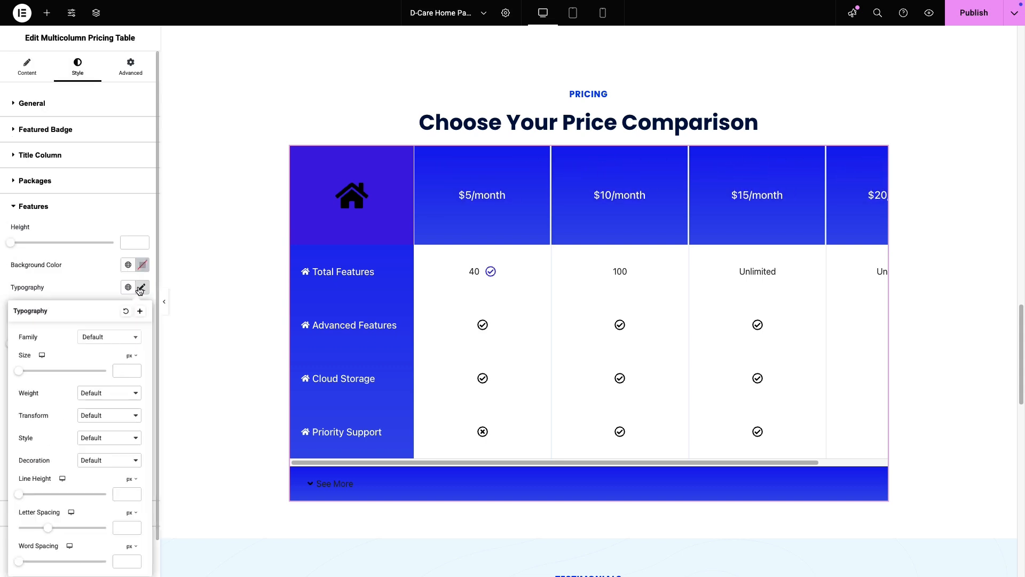
click(80, 287)
Step: Expand the table's hidden rows, reduce the buy buttons' width to 93% and enlarge their text
scroll(68, 373, down, 2)
click(45, 474)
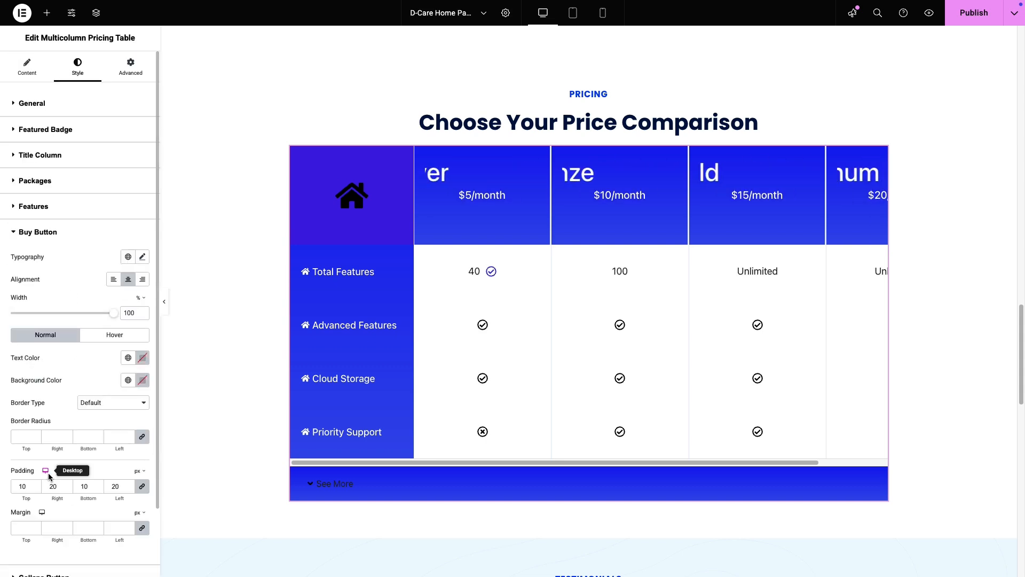
click(321, 485)
scroll(319, 490, down, 4)
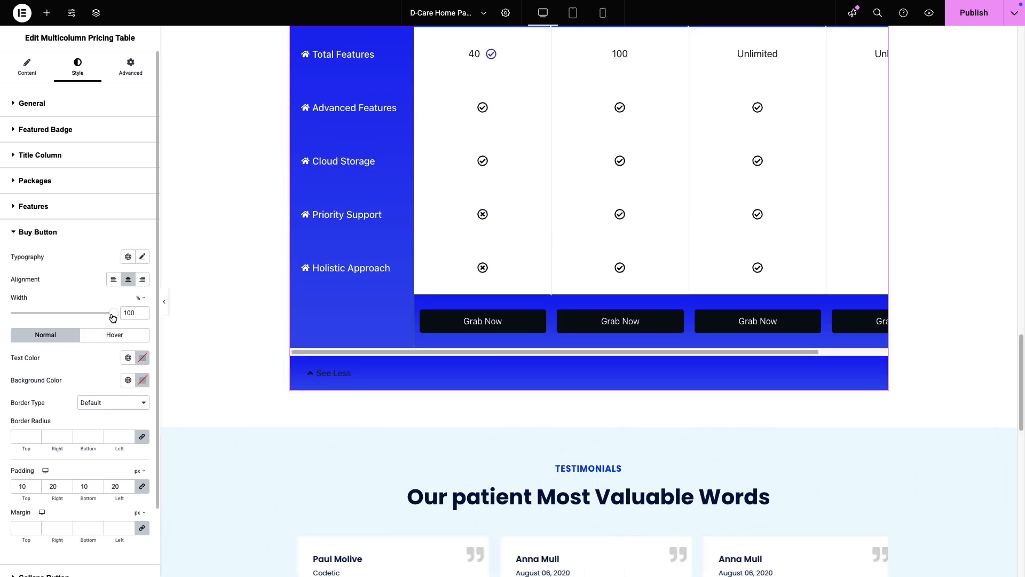
click(142, 257)
click(26, 340)
click(77, 251)
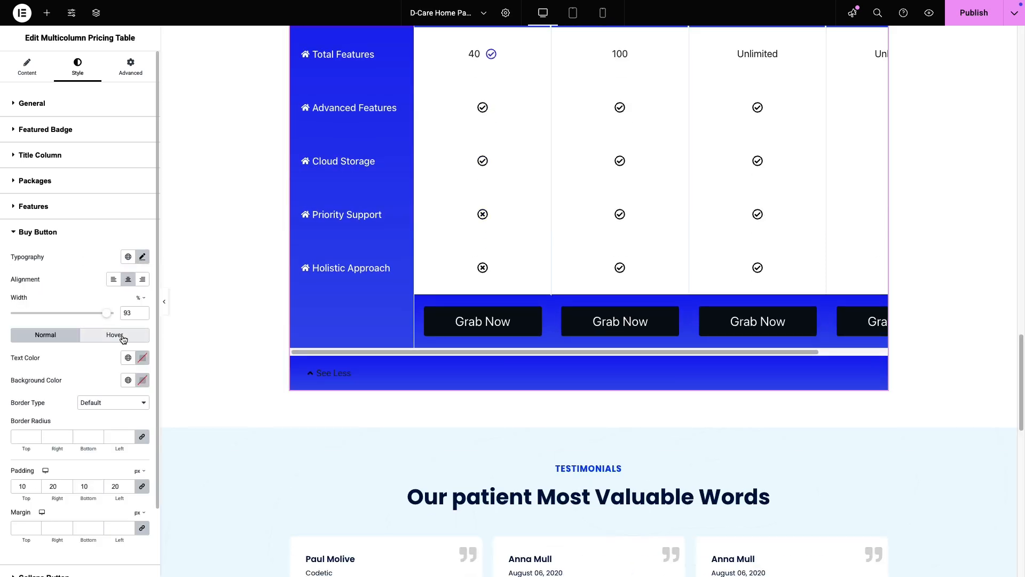
Step: Set the buy buttons' hover text color to blue #2E3CE9
click(114, 335)
click(142, 358)
click(160, 489)
click(179, 407)
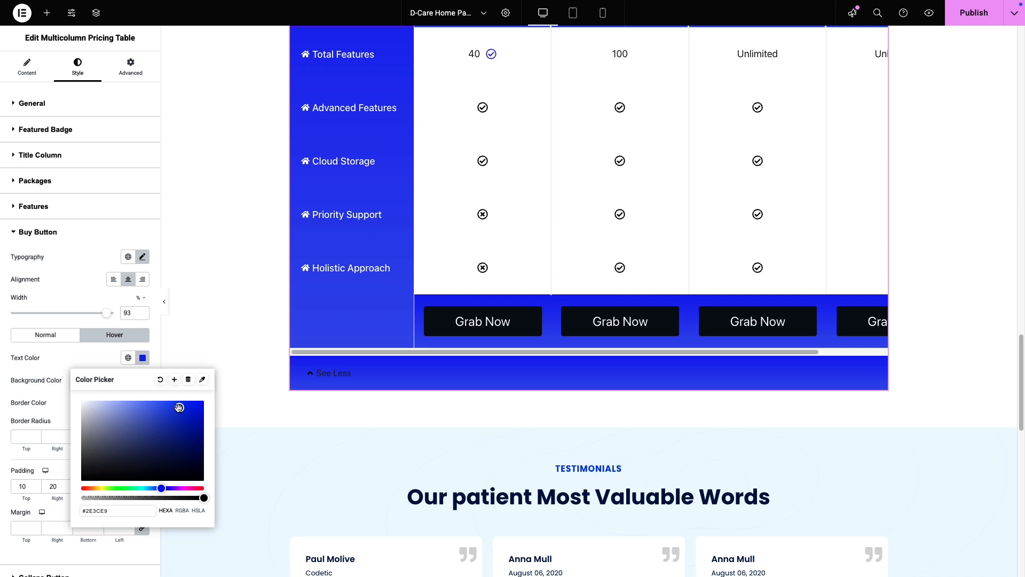
click(97, 359)
Step: Set the buy buttons' hover background color to white
click(143, 380)
drag(91, 432, 70, 425)
click(71, 426)
Step: Set the buy buttons' hover border color to blue and return to the normal-state settings
click(143, 403)
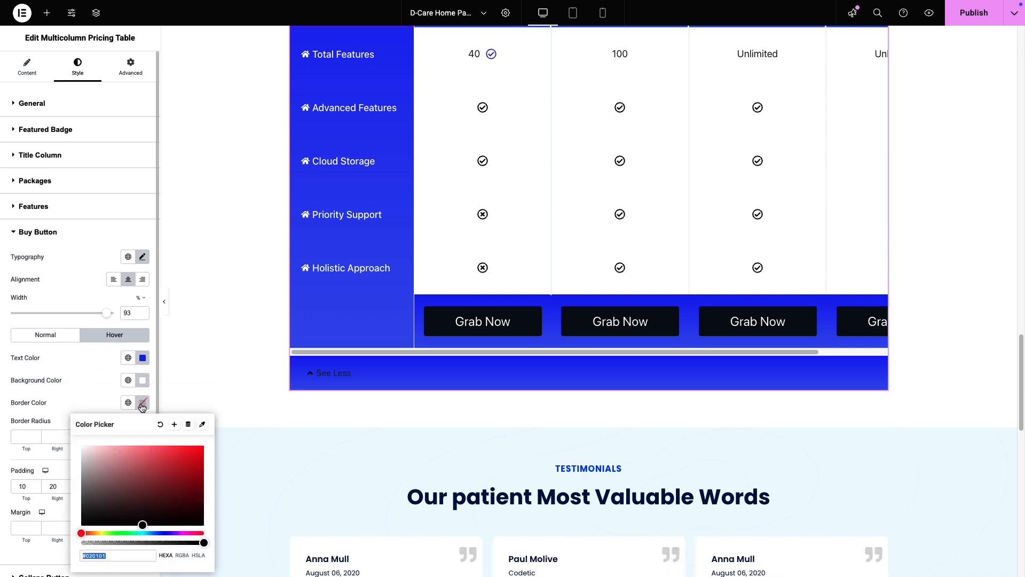
click(164, 533)
click(133, 446)
click(46, 335)
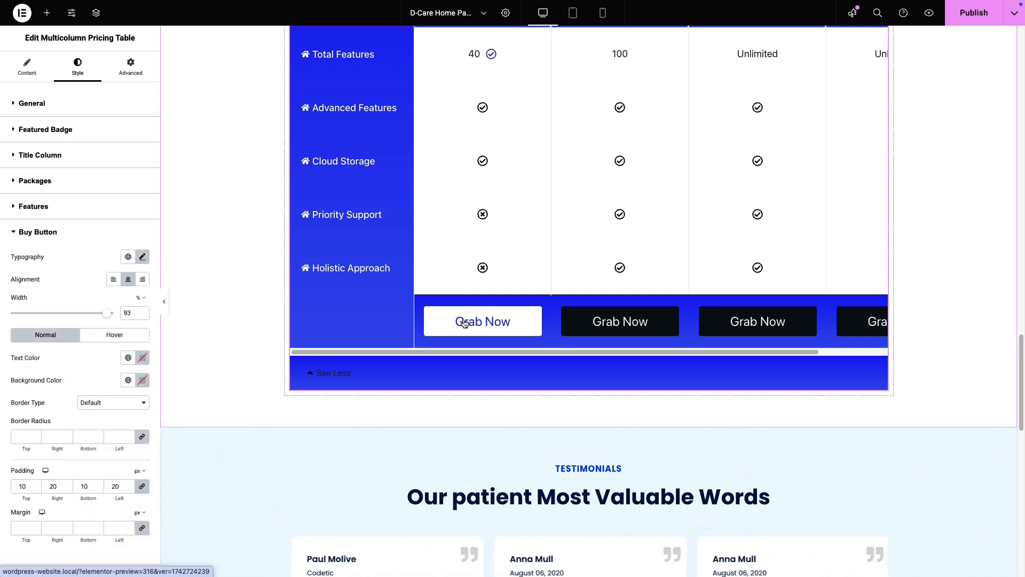
scroll(77, 367, down, 2)
click(44, 500)
scroll(61, 502, up, 2)
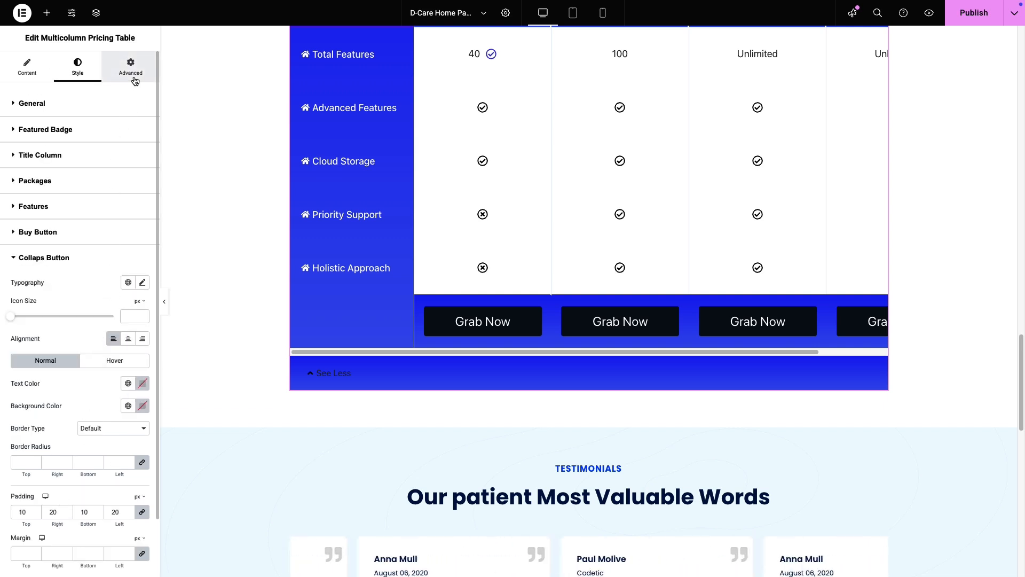
Step: Set the pricing table's margin to 2 px on all sides and publish the page
click(133, 78)
double_click(36, 138)
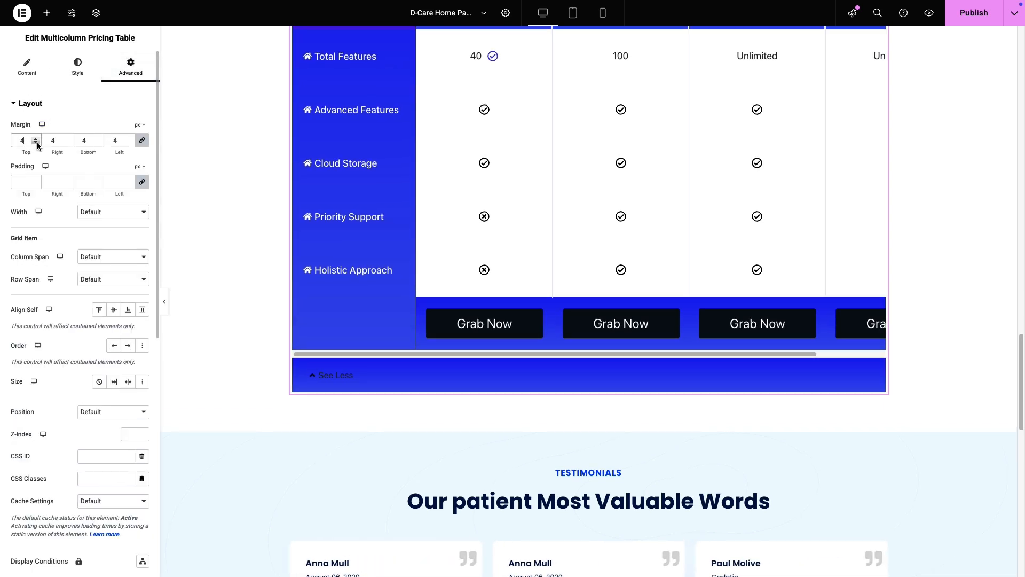
scroll(302, 289, up, 2)
scroll(302, 288, up, 1)
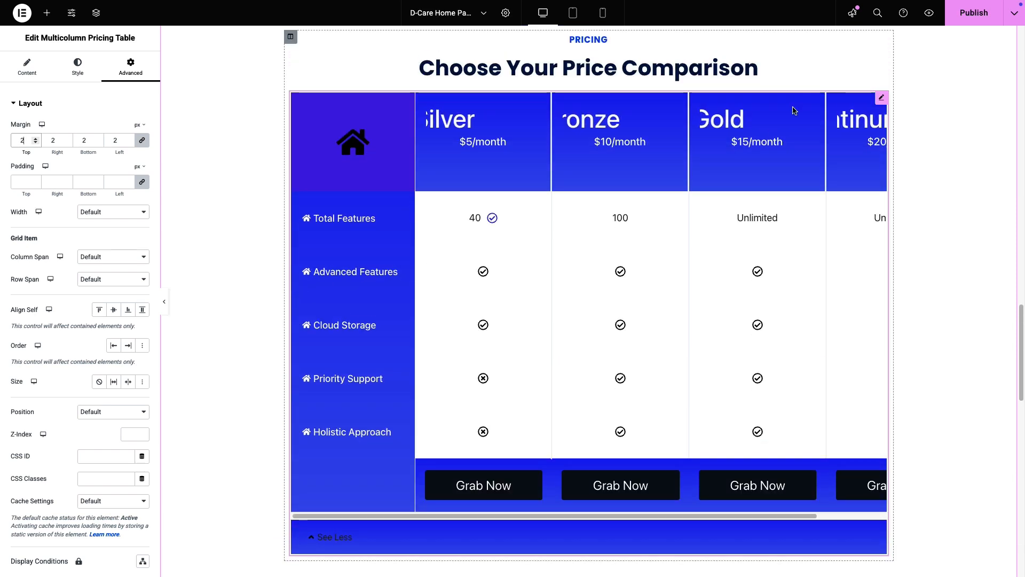
click(973, 20)
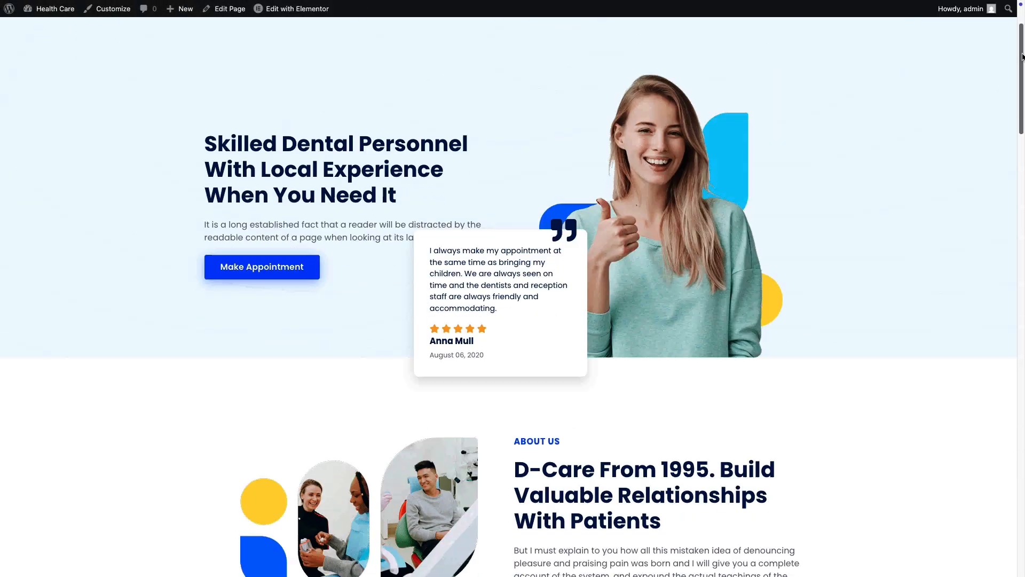
Step: Check the pricing table in the page preview, viewing all package columns and collapsing the extra feature rows
drag(1023, 56, 1014, 341)
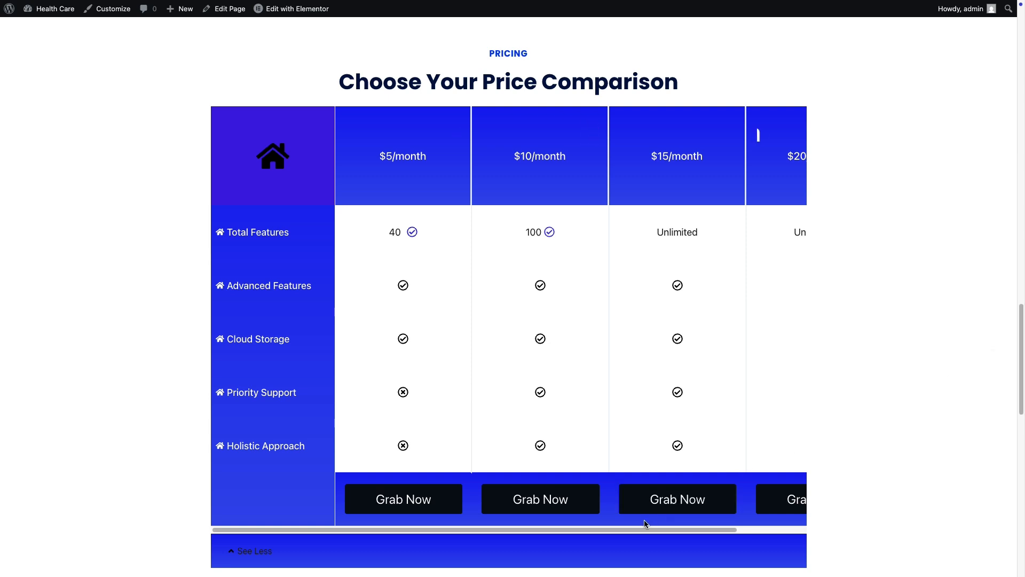
drag(623, 531, 734, 542)
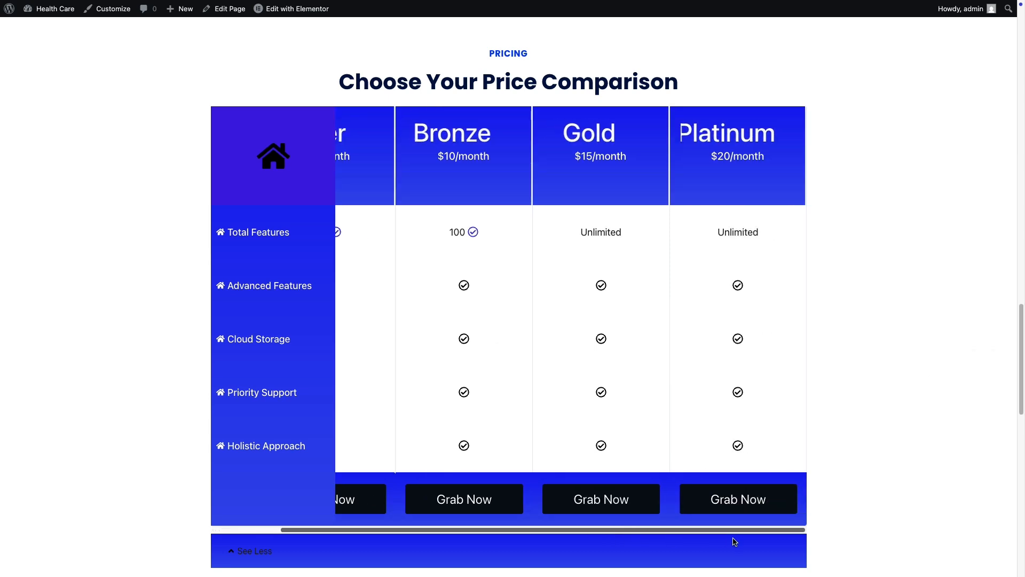
drag(629, 530, 561, 528)
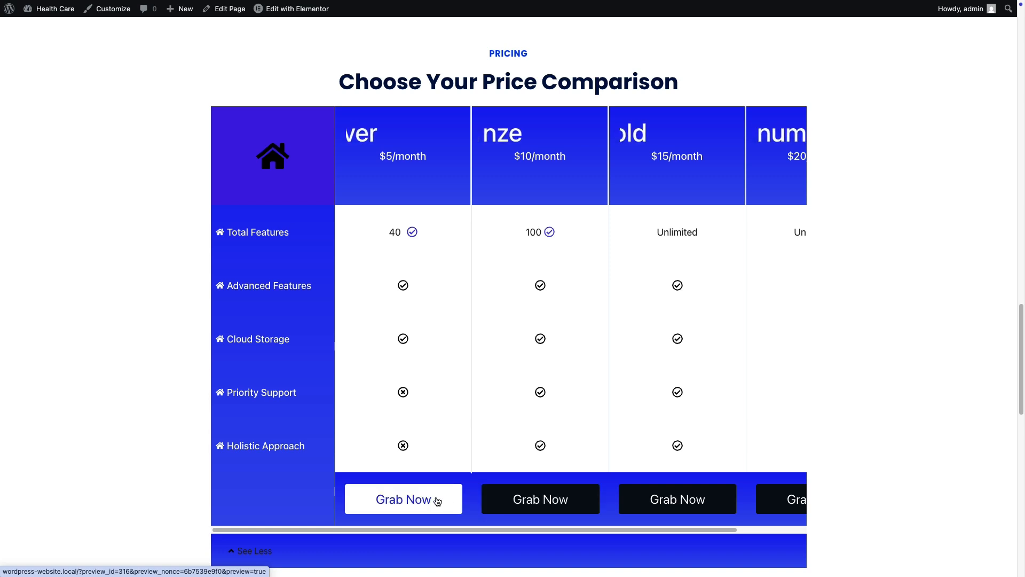
click(255, 551)
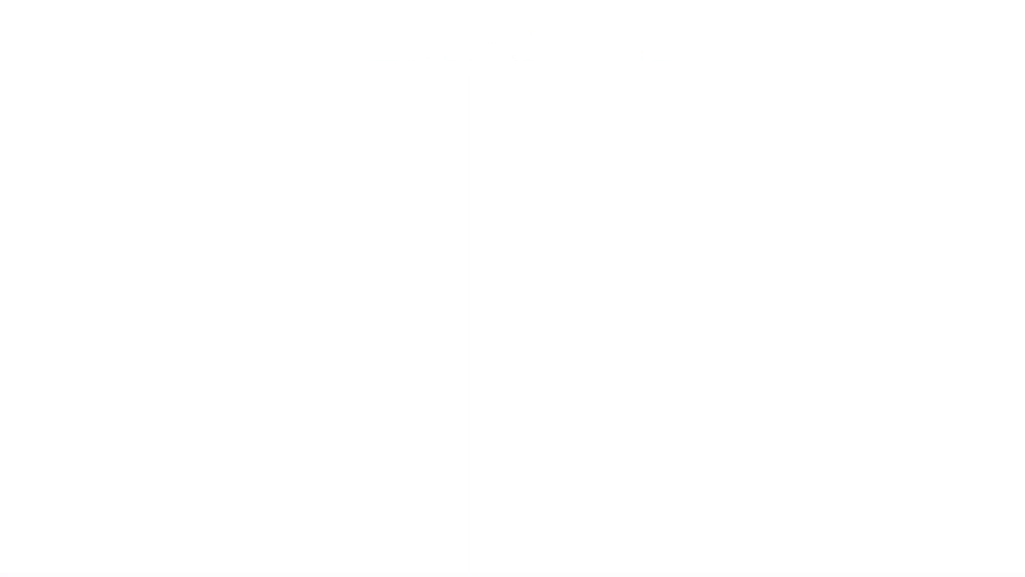